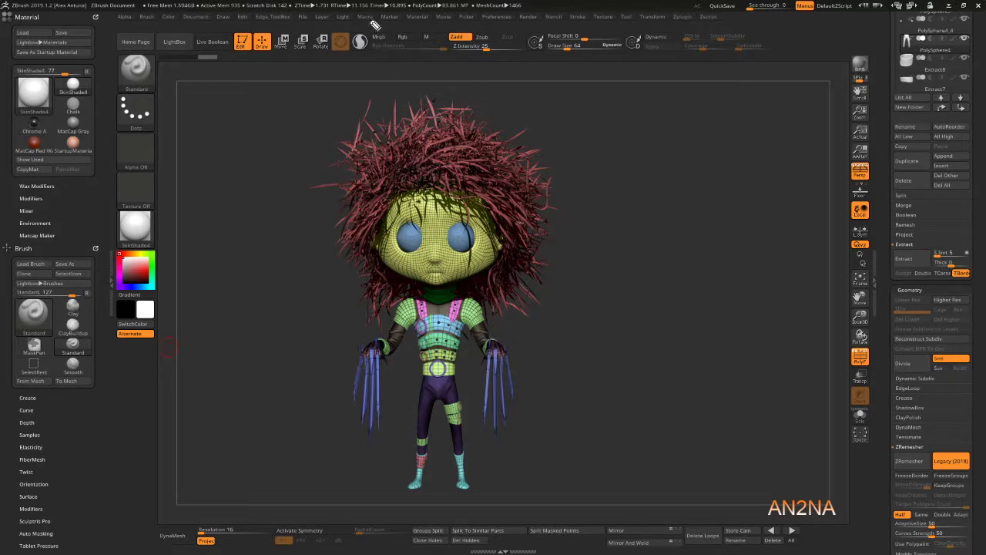
Underline the Macro menu title with the screen annotation pen.
{"action": "left_click_drag", "start_coordinate": [375, 23], "coordinate": [351, 24]}
Draw an arrow to the shoulder bands and circle the arm band.
{"action": "left_click_drag", "start_coordinate": [482, 331], "coordinate": [574, 331]}
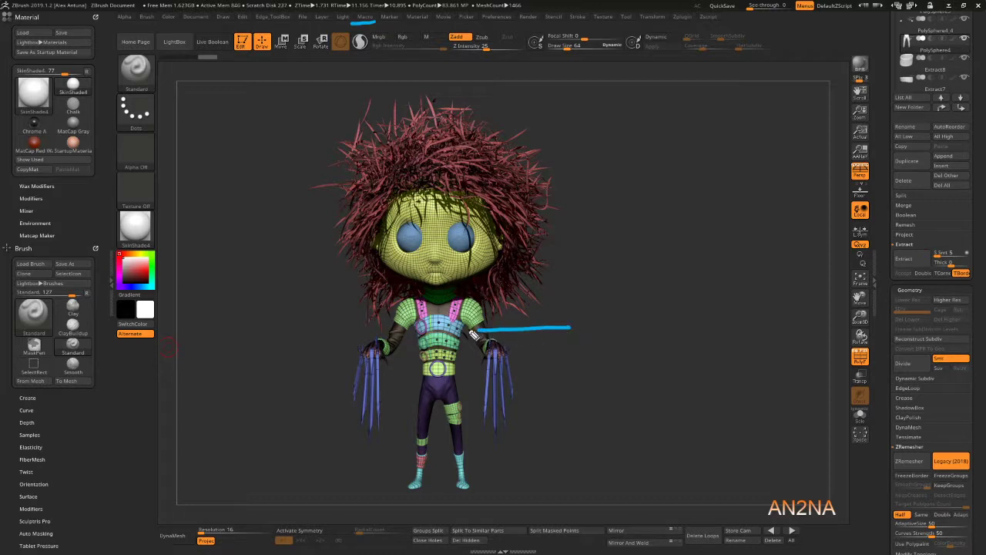
{"action": "mouse_move", "coordinate": [481, 333]}
{"action": "left_mouse_down"}
{"action": "mouse_move", "coordinate": [471, 328]}
{"action": "mouse_move", "coordinate": [468, 339]}
{"action": "left_mouse_up"}
{"action": "mouse_move", "coordinate": [408, 339]}
{"action": "left_mouse_down"}
{"action": "mouse_move", "coordinate": [386, 332]}
{"action": "mouse_move", "coordinate": [402, 339]}
{"action": "left_mouse_up"}
Write 'Macro', underline it, and add '- Select Mask' beneath it.
{"action": "mouse_move", "coordinate": [590, 230]}
{"action": "left_mouse_down"}
{"action": "mouse_move", "coordinate": [594, 260]}
{"action": "mouse_move", "coordinate": [606, 234]}
{"action": "mouse_move", "coordinate": [622, 247]}
{"action": "mouse_move", "coordinate": [652, 238]}
{"action": "left_mouse_up"}
{"action": "left_click_drag", "start_coordinate": [579, 260], "coordinate": [675, 250]}
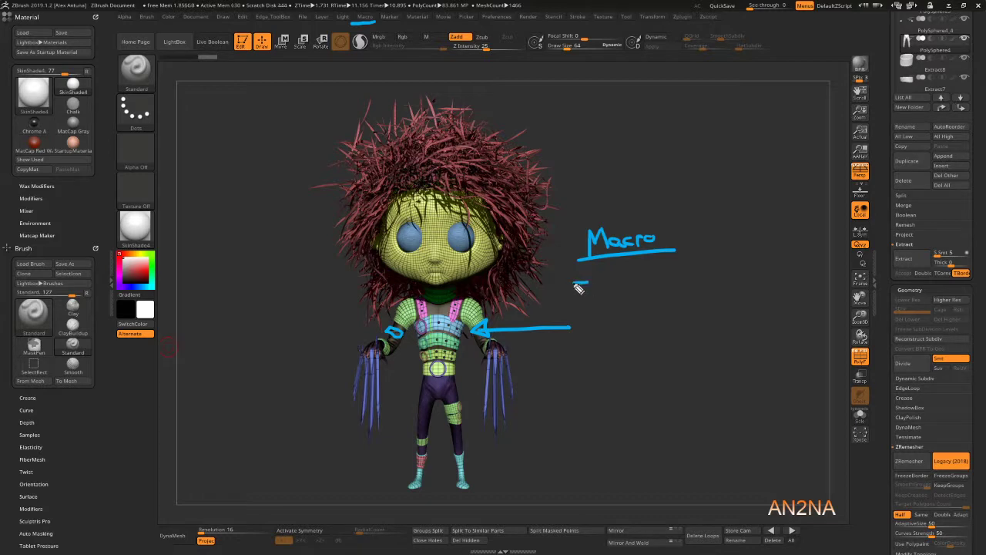
{"action": "left_click_drag", "start_coordinate": [572, 282], "coordinate": [666, 285]}
{"action": "mouse_move", "coordinate": [658, 274]}
{"action": "left_mouse_down"}
{"action": "mouse_move", "coordinate": [697, 265]}
{"action": "mouse_move", "coordinate": [710, 278]}
{"action": "mouse_move", "coordinate": [734, 275]}
{"action": "left_mouse_up"}
{"action": "left_click_drag", "start_coordinate": [744, 264], "coordinate": [746, 275]}
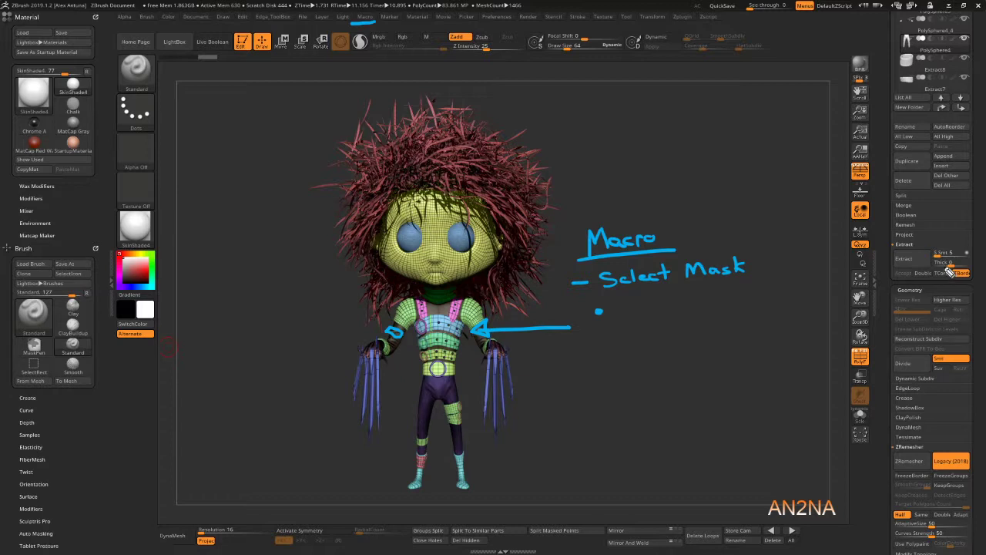
Underline the Extract Thick setting and write the notes 'Thick - 0' and 'Extract'.
{"action": "left_click_drag", "start_coordinate": [964, 272], "coordinate": [941, 276]}
{"action": "mouse_move", "coordinate": [611, 302]}
{"action": "left_mouse_down"}
{"action": "mouse_move", "coordinate": [661, 311]}
{"action": "mouse_move", "coordinate": [665, 302]}
{"action": "mouse_move", "coordinate": [673, 304]}
{"action": "mouse_move", "coordinate": [663, 313]}
{"action": "mouse_move", "coordinate": [714, 297]}
{"action": "left_mouse_up"}
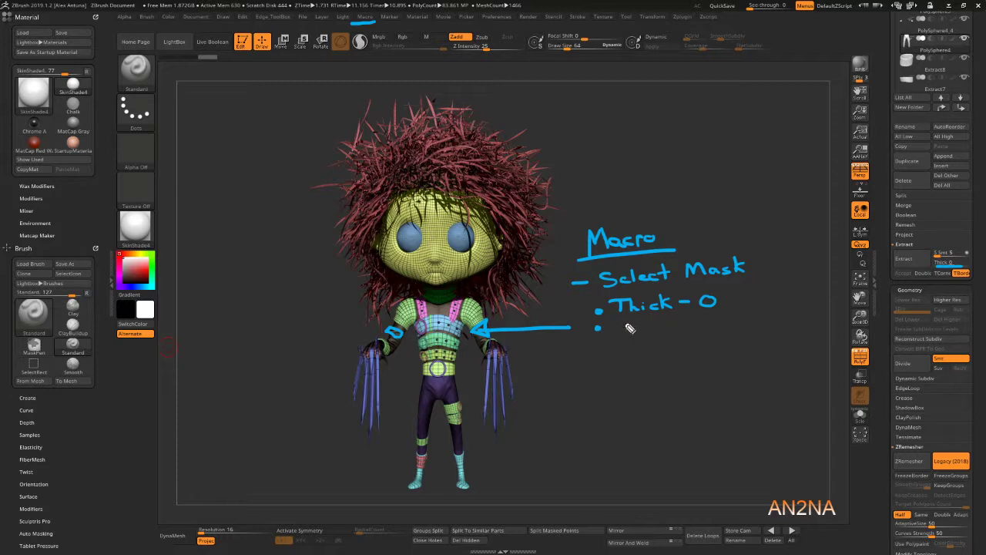
{"action": "mouse_move", "coordinate": [627, 322]}
{"action": "left_mouse_down"}
{"action": "mouse_move", "coordinate": [654, 331]}
{"action": "mouse_move", "coordinate": [644, 334]}
{"action": "mouse_move", "coordinate": [685, 333]}
{"action": "left_mouse_up"}
{"action": "left_click_drag", "start_coordinate": [693, 318], "coordinate": [692, 333]}
{"action": "left_click_drag", "start_coordinate": [688, 324], "coordinate": [695, 329]}
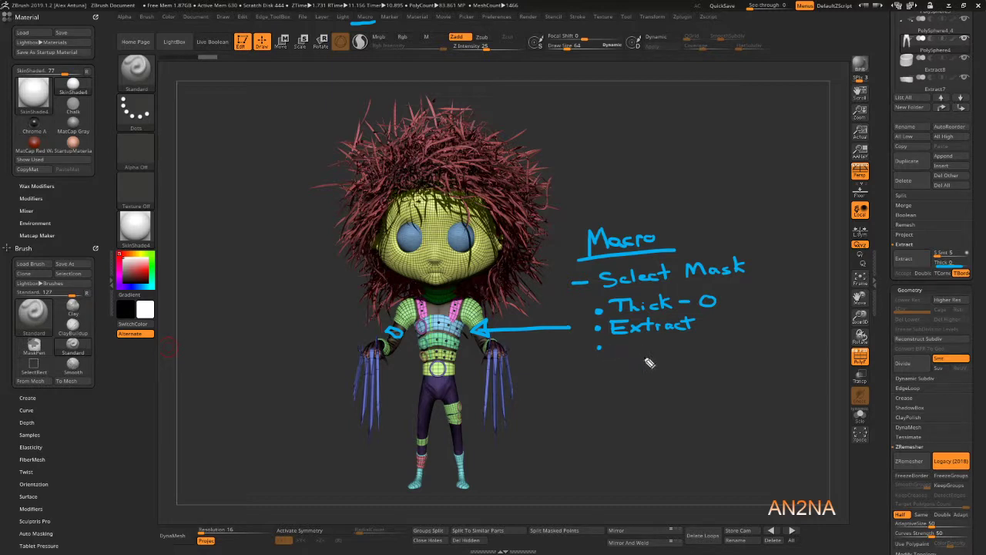
Write 'Accept', bracket the three steps, and draw a line to the Extract panel.
{"action": "mouse_move", "coordinate": [609, 352]}
{"action": "left_mouse_down"}
{"action": "mouse_move", "coordinate": [614, 341]}
{"action": "mouse_move", "coordinate": [622, 353]}
{"action": "mouse_move", "coordinate": [670, 355]}
{"action": "left_mouse_up"}
{"action": "left_click_drag", "start_coordinate": [664, 343], "coordinate": [677, 344]}
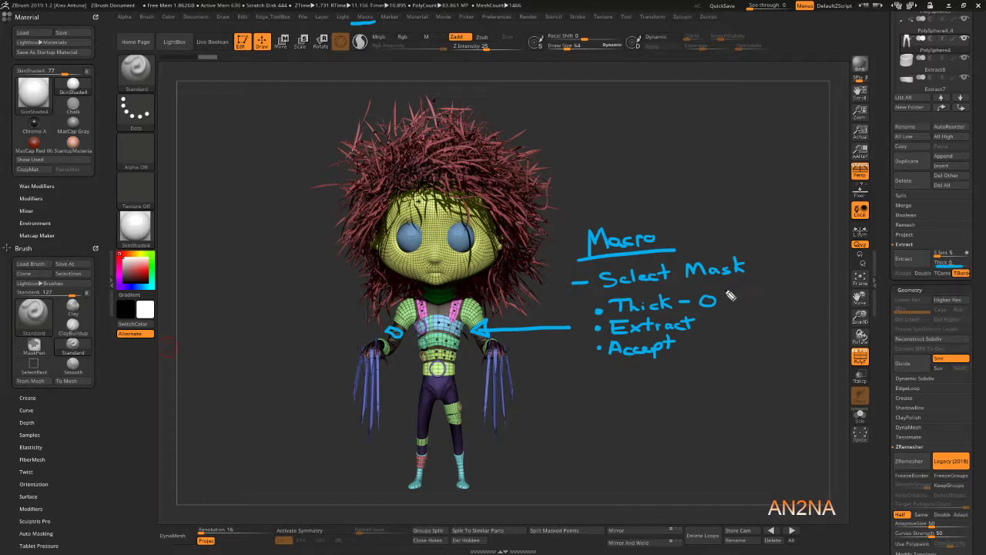
{"action": "mouse_move", "coordinate": [716, 290]}
{"action": "left_mouse_down"}
{"action": "mouse_move", "coordinate": [736, 293]}
{"action": "mouse_move", "coordinate": [736, 345]}
{"action": "mouse_move", "coordinate": [697, 351]}
{"action": "left_mouse_up"}
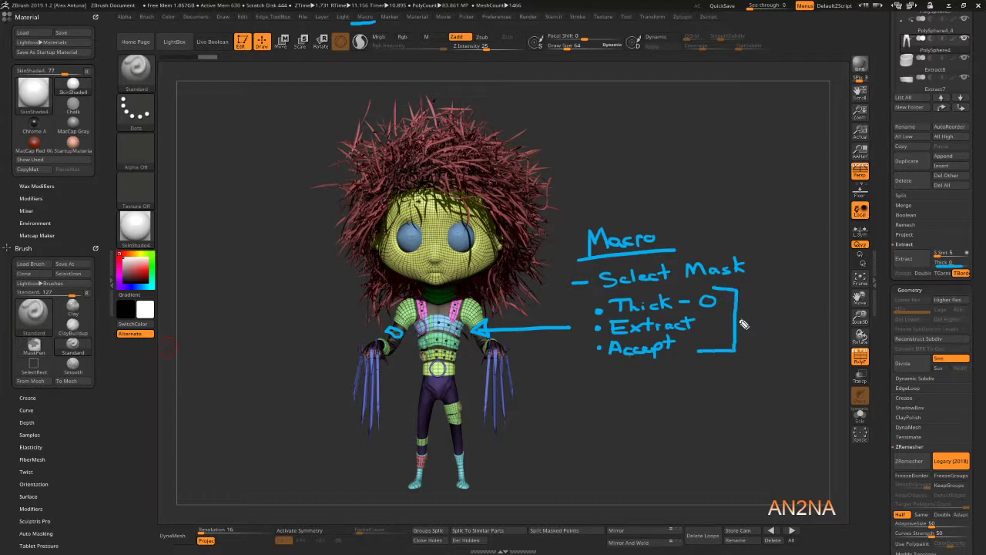
{"action": "left_click_drag", "start_coordinate": [737, 318], "coordinate": [886, 267]}
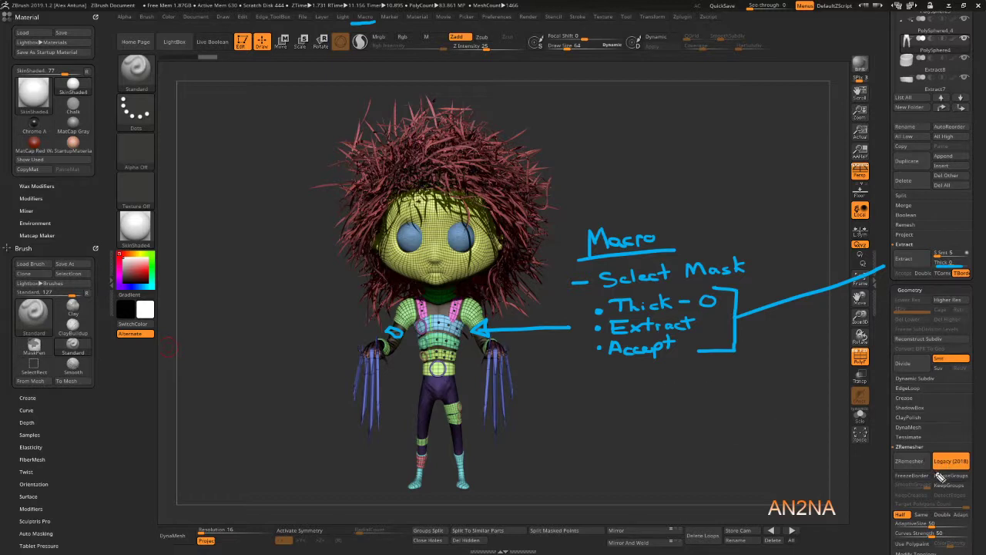
Underline ZRemesher Legacy (2018) and Adapt, and add 'Legacy' and 'adapt' bullets to the notes.
{"action": "left_click_drag", "start_coordinate": [933, 465], "coordinate": [968, 465]}
{"action": "mouse_move", "coordinate": [607, 370]}
{"action": "left_mouse_down"}
{"action": "mouse_move", "coordinate": [634, 387]}
{"action": "mouse_move", "coordinate": [678, 378]}
{"action": "mouse_move", "coordinate": [665, 389]}
{"action": "left_mouse_up"}
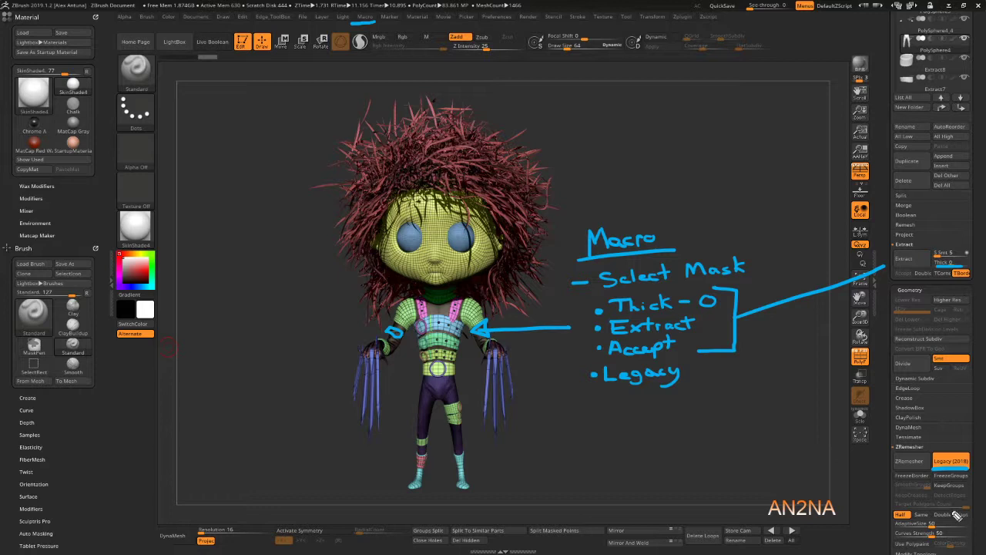
{"action": "left_click_drag", "start_coordinate": [972, 517], "coordinate": [953, 517]}
{"action": "left_click_drag", "start_coordinate": [608, 406], "coordinate": [660, 396]}
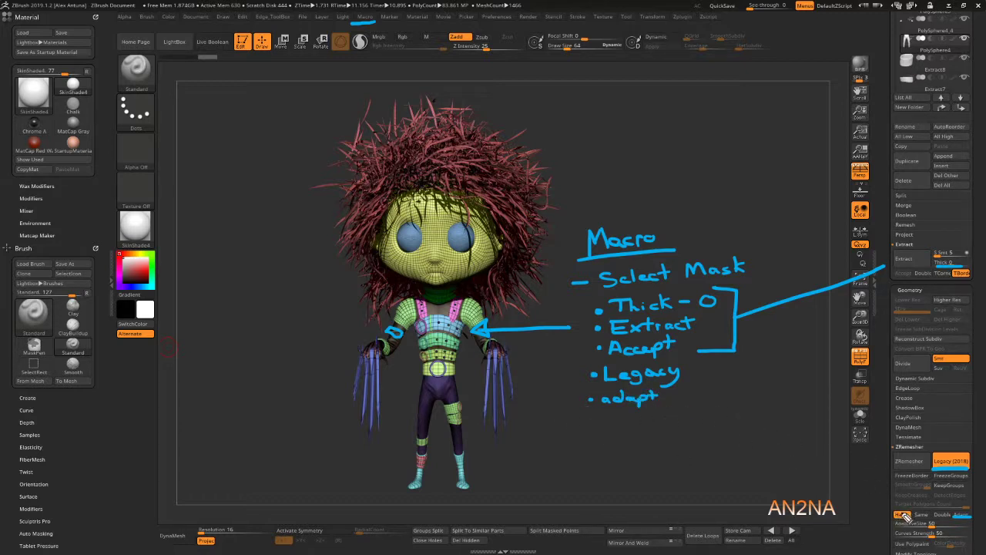
Write the final bullets '• Half' and '• ZRemesher x2' below the existing notes.
{"action": "left_click", "coordinate": [590, 417]}
{"action": "mouse_move", "coordinate": [604, 411]}
{"action": "left_mouse_down"}
{"action": "mouse_move", "coordinate": [603, 423]}
{"action": "mouse_move", "coordinate": [640, 422]}
{"action": "left_mouse_up"}
{"action": "left_click_drag", "start_coordinate": [638, 416], "coordinate": [651, 416]}
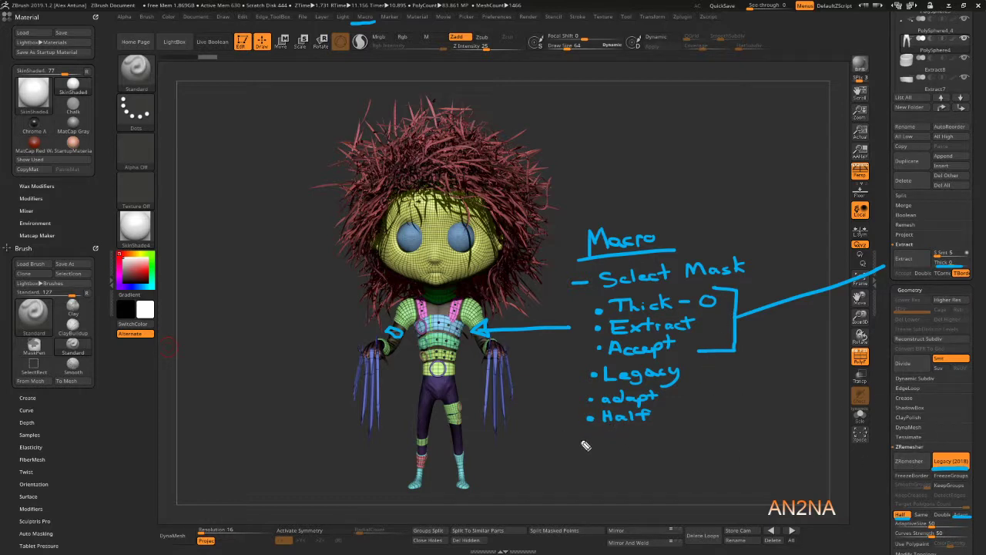
{"action": "left_click", "coordinate": [588, 438]}
{"action": "mouse_move", "coordinate": [598, 432]}
{"action": "left_mouse_down"}
{"action": "mouse_move", "coordinate": [681, 437]}
{"action": "mouse_move", "coordinate": [672, 442]}
{"action": "mouse_move", "coordinate": [703, 436]}
{"action": "left_mouse_up"}
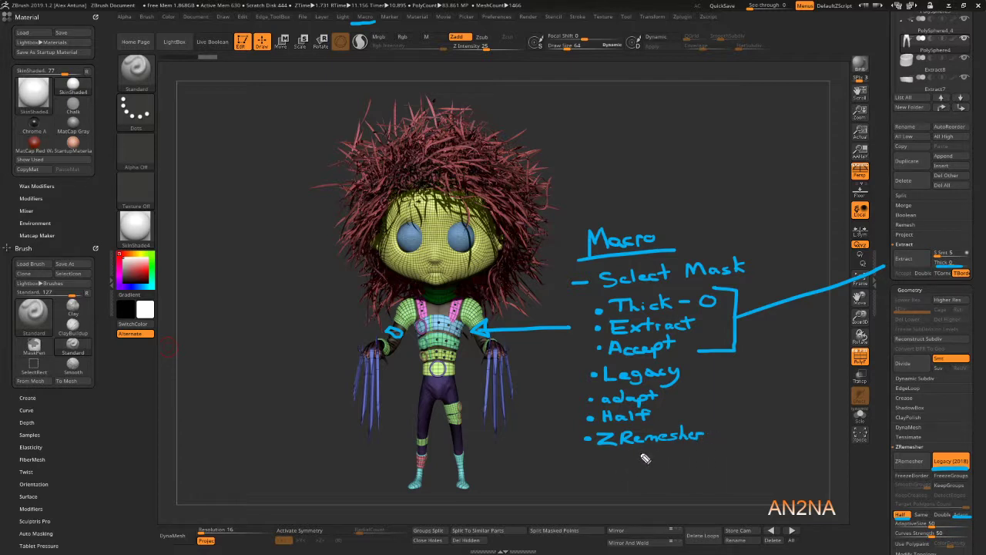
{"action": "mouse_move", "coordinate": [630, 450]}
{"action": "left_mouse_down"}
{"action": "mouse_move", "coordinate": [642, 461]}
{"action": "mouse_move", "coordinate": [630, 461]}
{"action": "mouse_move", "coordinate": [662, 460]}
{"action": "left_mouse_up"}
Clear the annotations and switch the current tool to Sphere3D.
{"action": "key", "text": "Escape"}
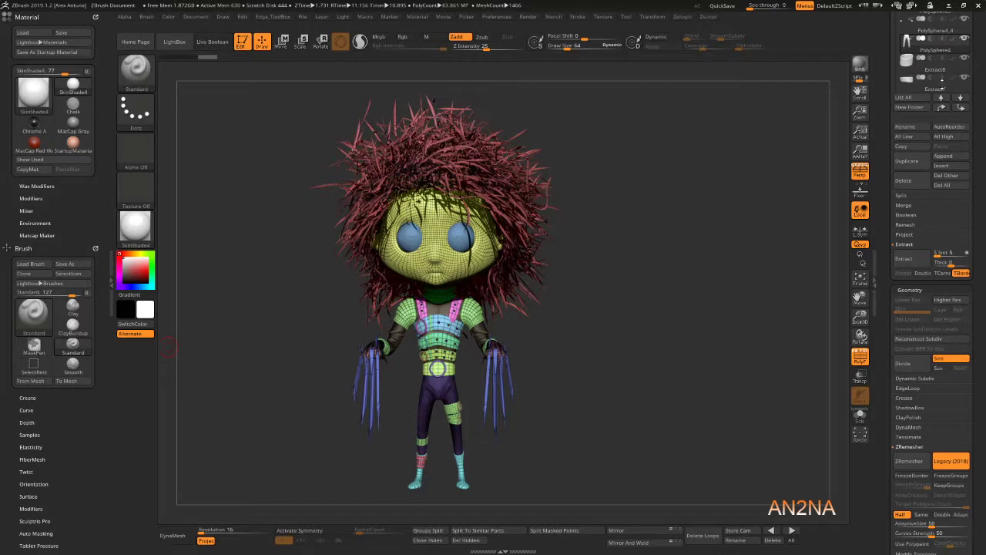
{"action": "scroll", "coordinate": [891, 179], "scroll_direction": "up", "scroll_amount": 10}
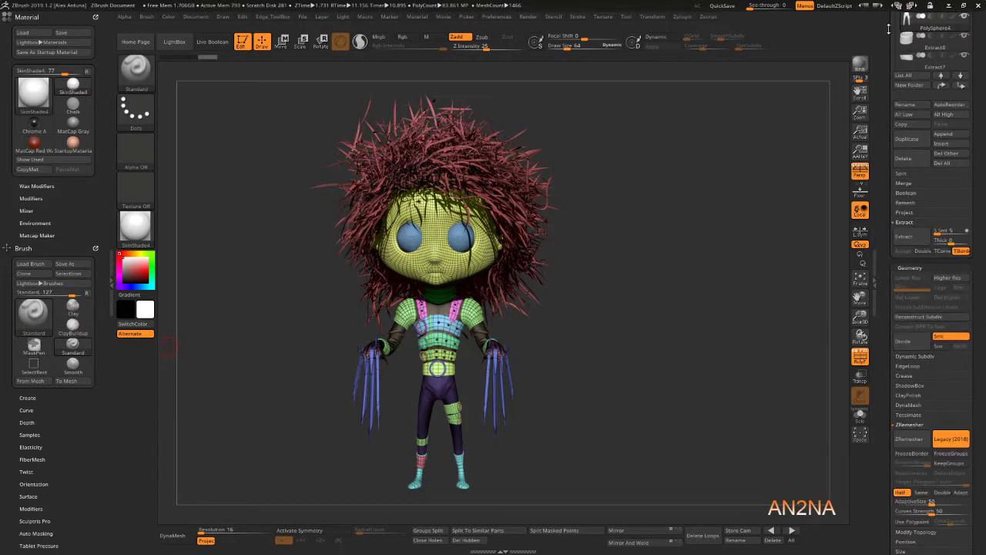
{"action": "left_click", "coordinate": [912, 123]}
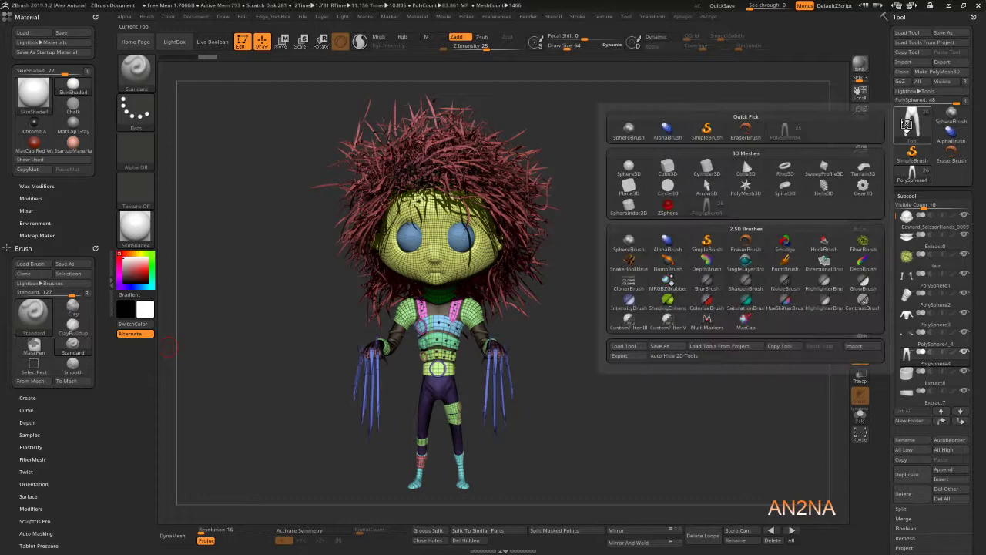
{"action": "left_click", "coordinate": [629, 165]}
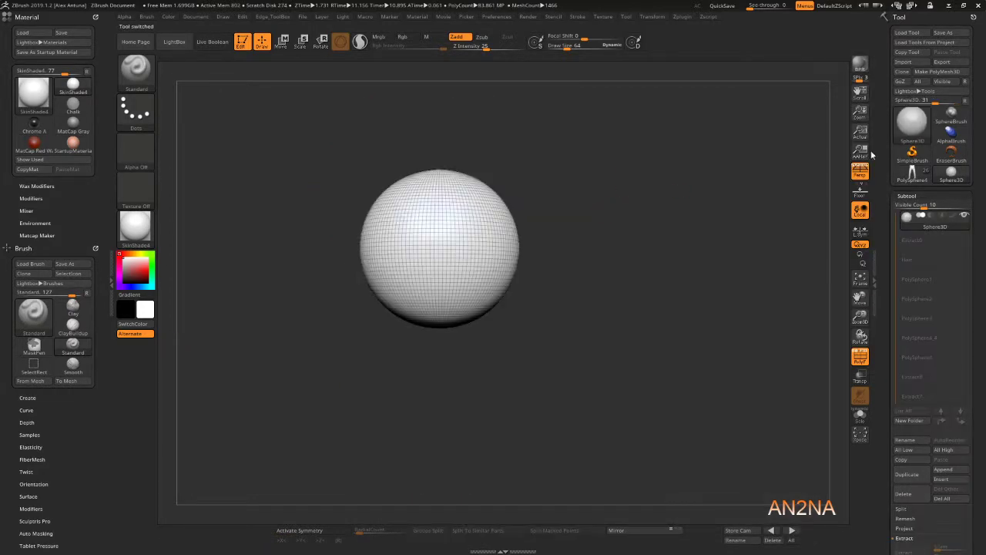
Convert the sphere with Make PolyMesh3D and frame it to fill the view.
{"action": "left_click", "coordinate": [936, 71]}
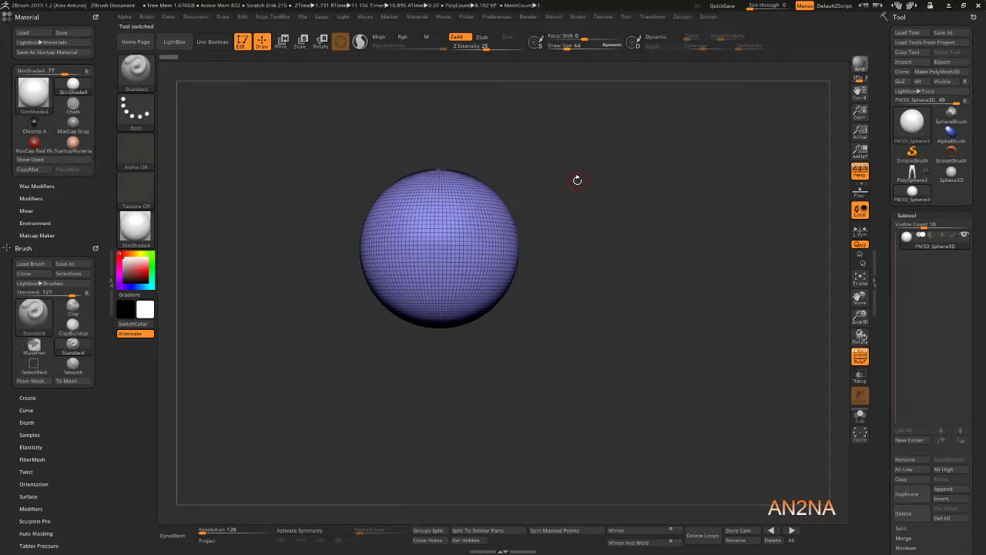
{"action": "key", "text": "f"}
{"action": "left_click_drag", "start_coordinate": [744, 183], "coordinate": [721, 189], "text": "alt"}
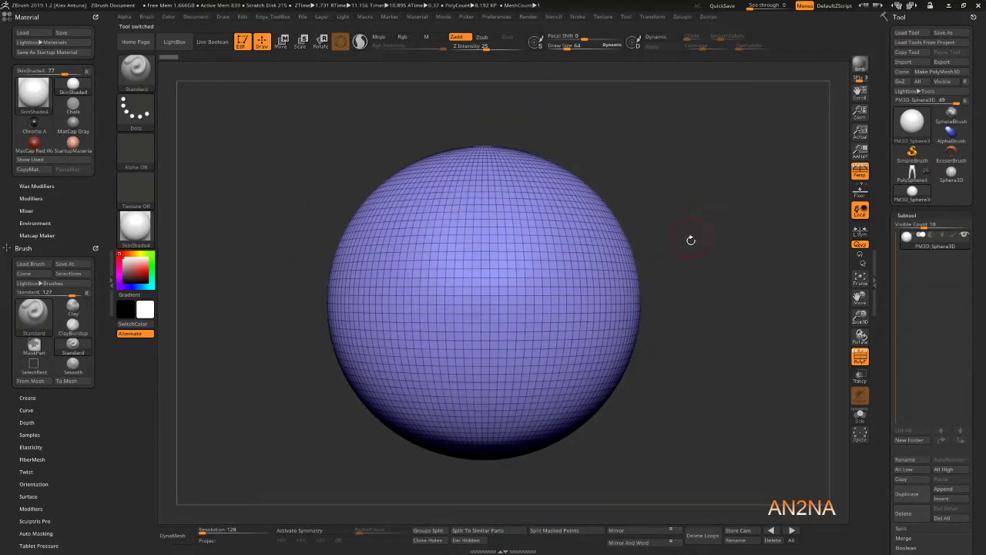
Dock the Macro palette in the left tray, showing the Misc macros with Extract_Flat_01.
{"action": "left_click", "coordinate": [365, 16]}
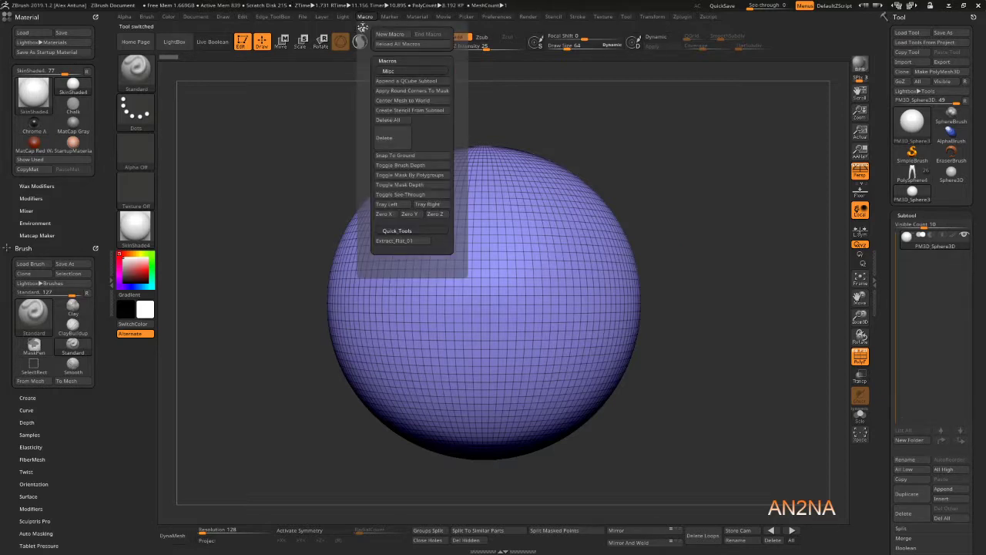
{"action": "left_click_drag", "start_coordinate": [362, 28], "coordinate": [30, 43]}
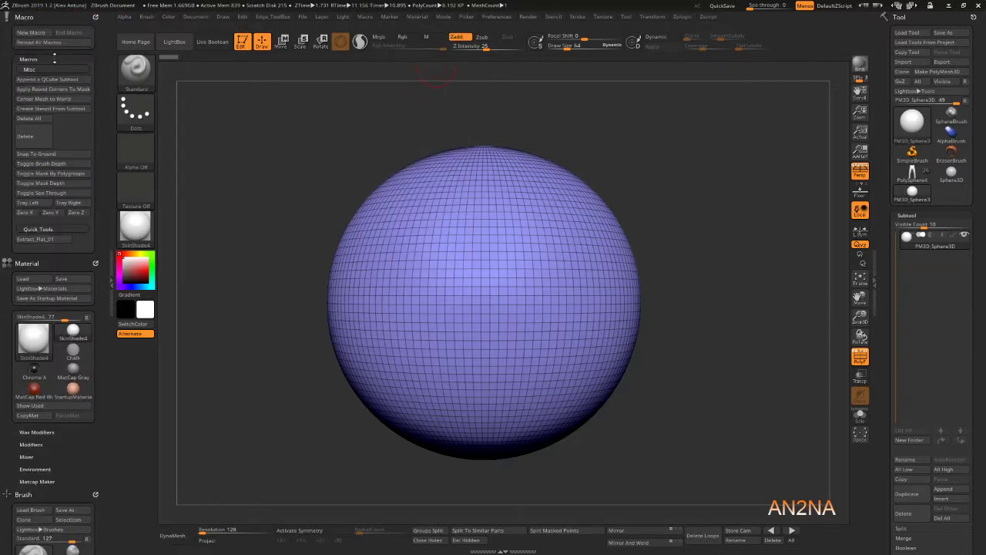
{"action": "left_click", "coordinate": [53, 58]}
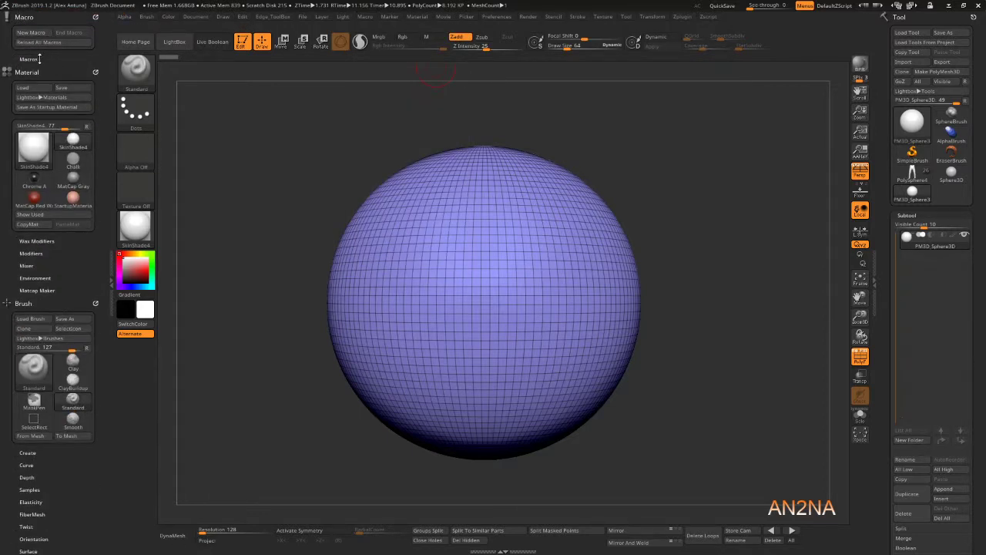
{"action": "left_click", "coordinate": [39, 58]}
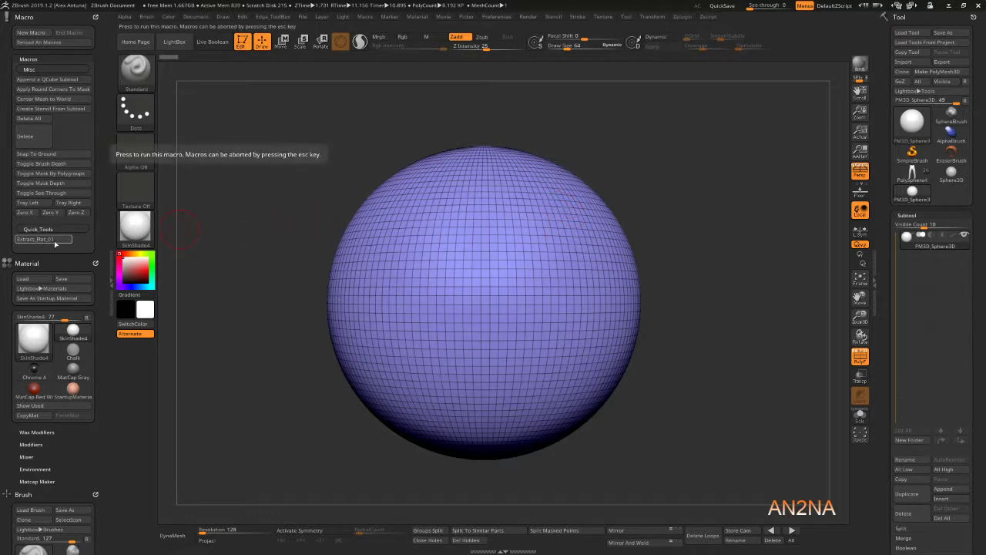
Drag a MaskRect marquee across the sphere's middle to mask a horizontal band.
{"action": "left_click_drag", "start_coordinate": [680, 212], "coordinate": [274, 287], "text": "ctrl"}
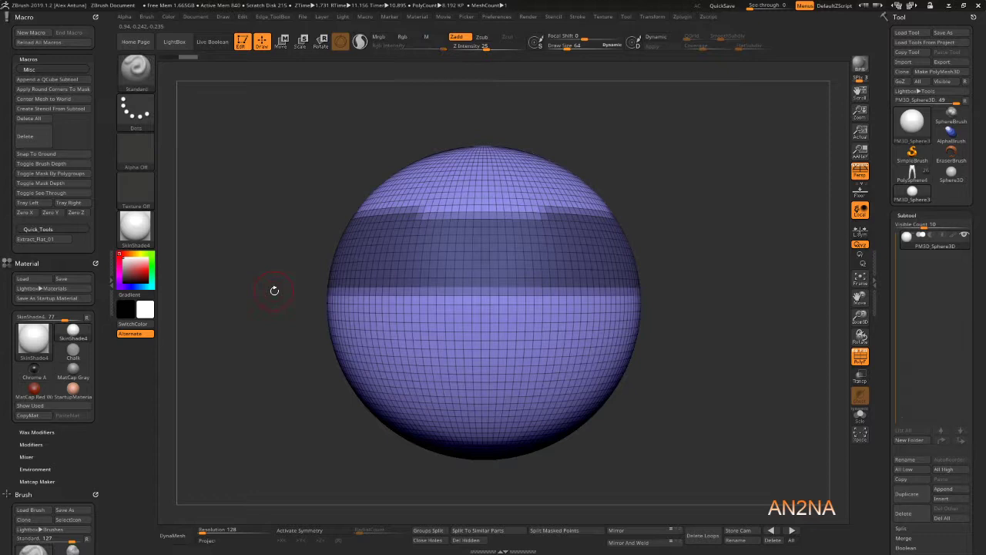
{"action": "left_click_drag", "start_coordinate": [894, 266], "coordinate": [887, 142]}
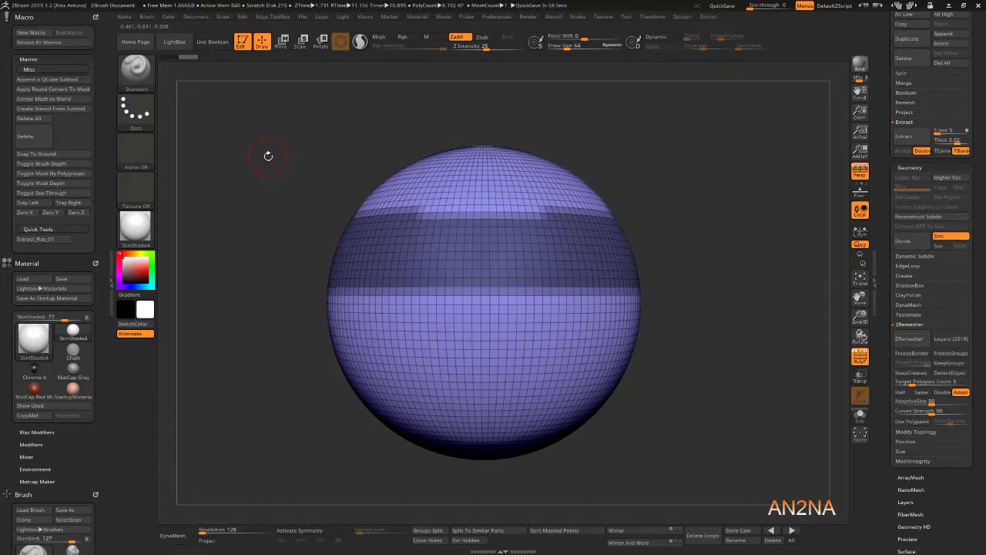
Start recording a new macro, then extract the masked band at thickness 0 and accept it.
{"action": "left_click", "coordinate": [30, 33]}
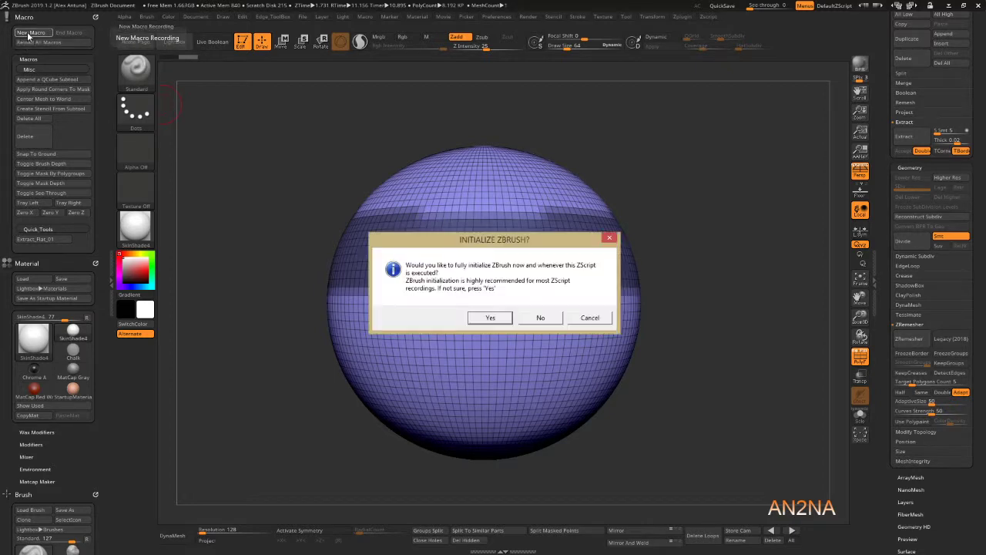
{"action": "left_click", "coordinate": [541, 318]}
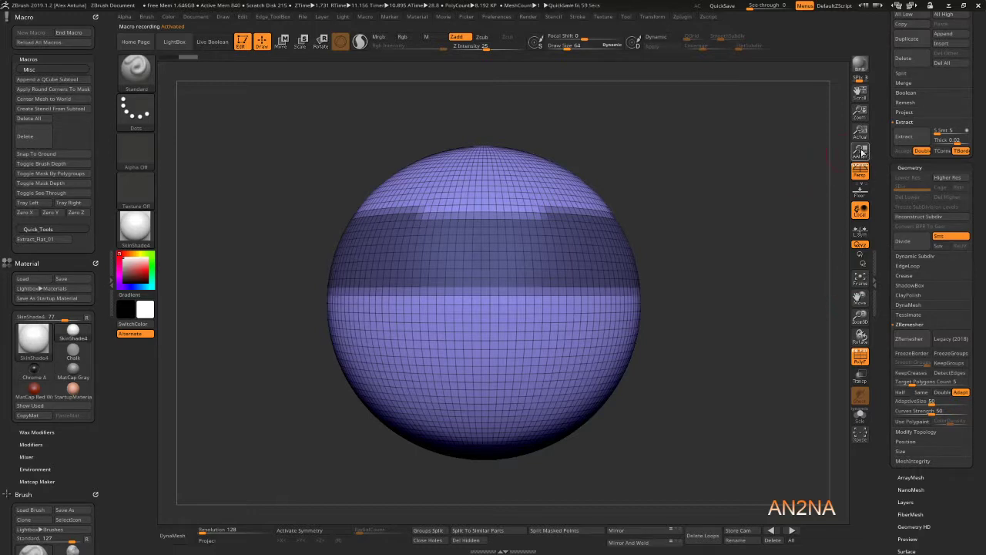
{"action": "left_click", "coordinate": [959, 141]}
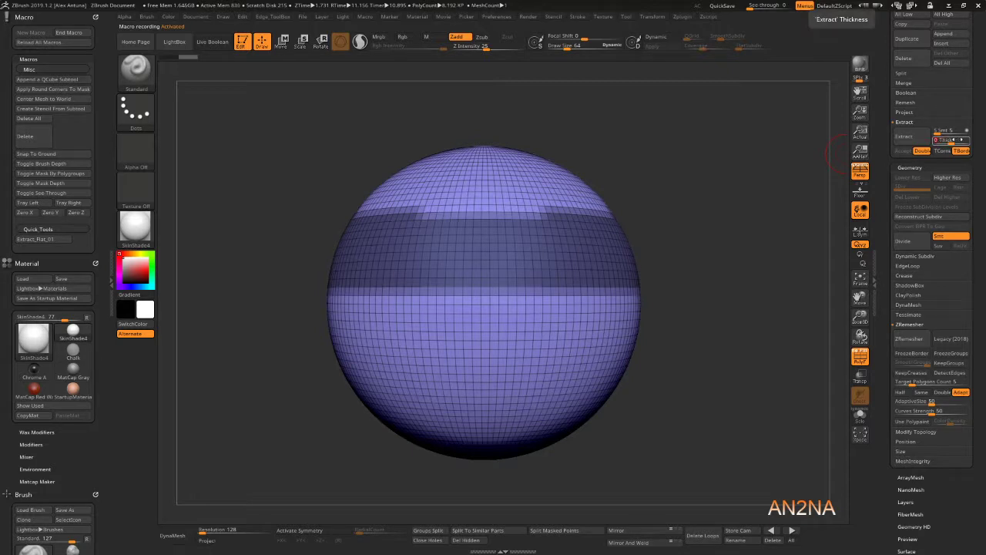
{"action": "left_click", "coordinate": [908, 143]}
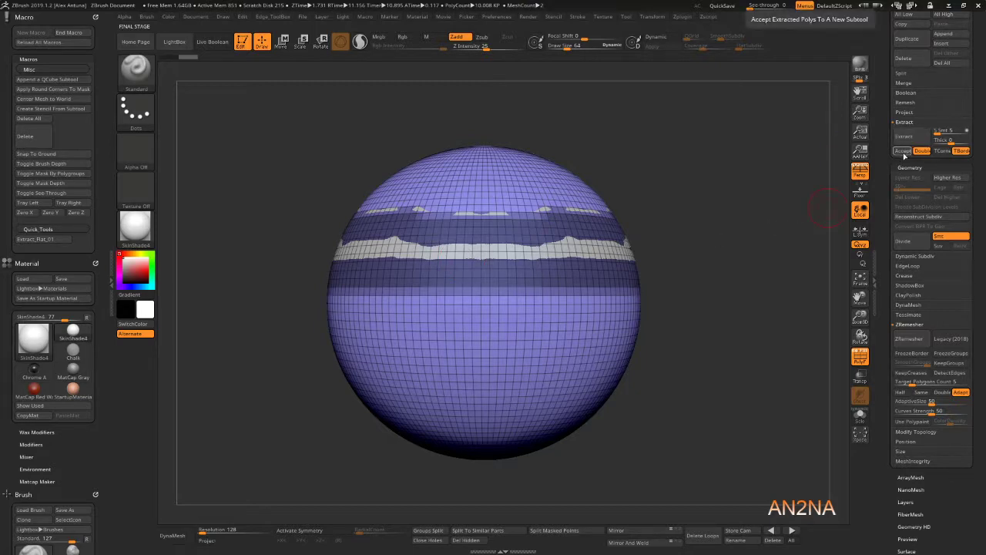
{"action": "left_click", "coordinate": [904, 154]}
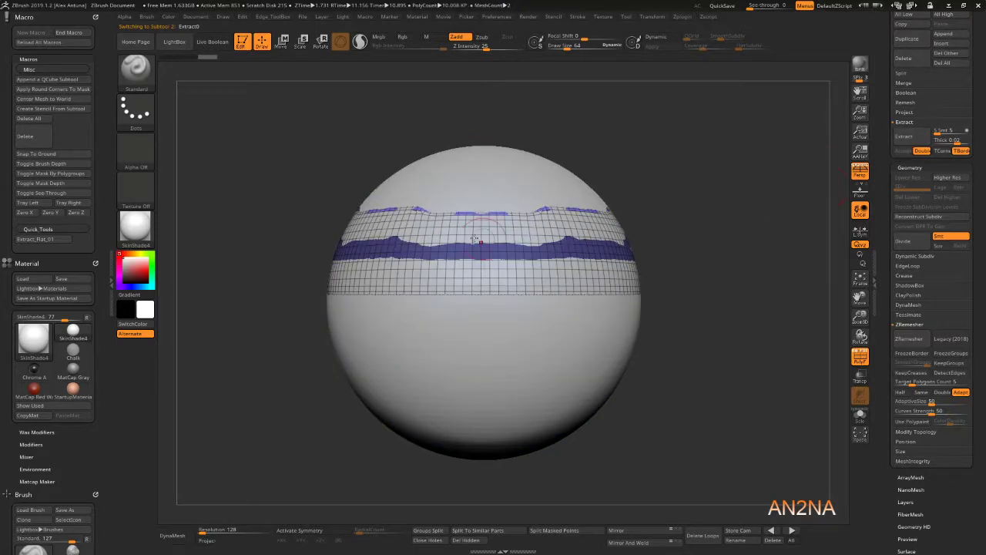
Remesh the band with ZRemesher at Half, Adapt off and Legacy (2018) on.
{"action": "left_click", "coordinate": [960, 393]}
{"action": "left_click", "coordinate": [901, 392]}
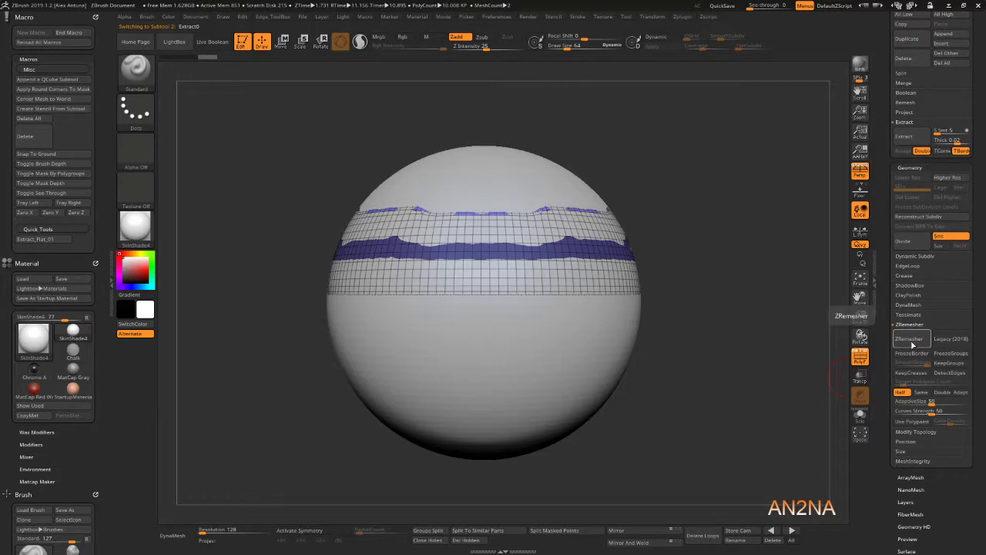
{"action": "left_click", "coordinate": [958, 342]}
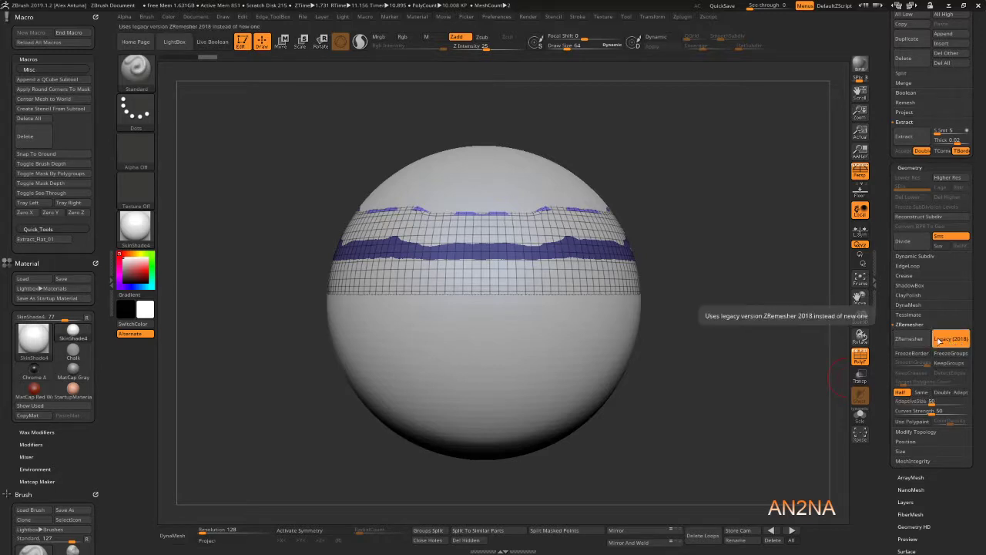
{"action": "left_click", "coordinate": [906, 339]}
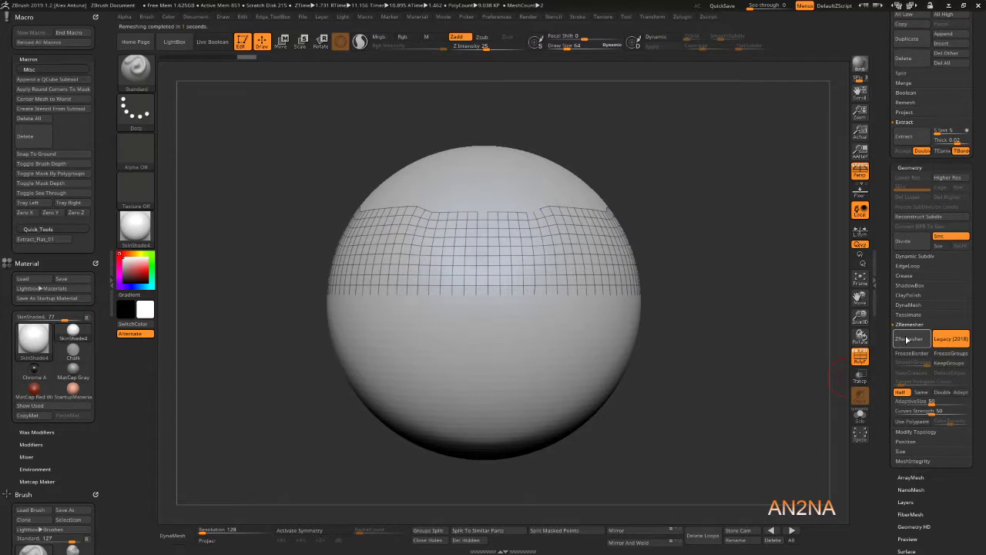
{"action": "left_click", "coordinate": [907, 339]}
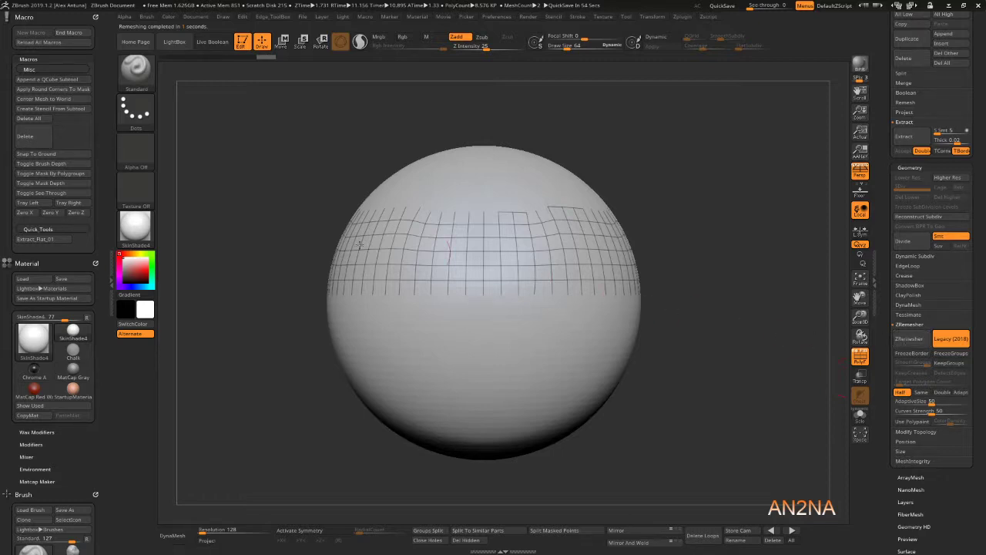
End the macro recording and go to the ZBrush 2019.1 install folder in the save dialog.
{"action": "left_click", "coordinate": [79, 34]}
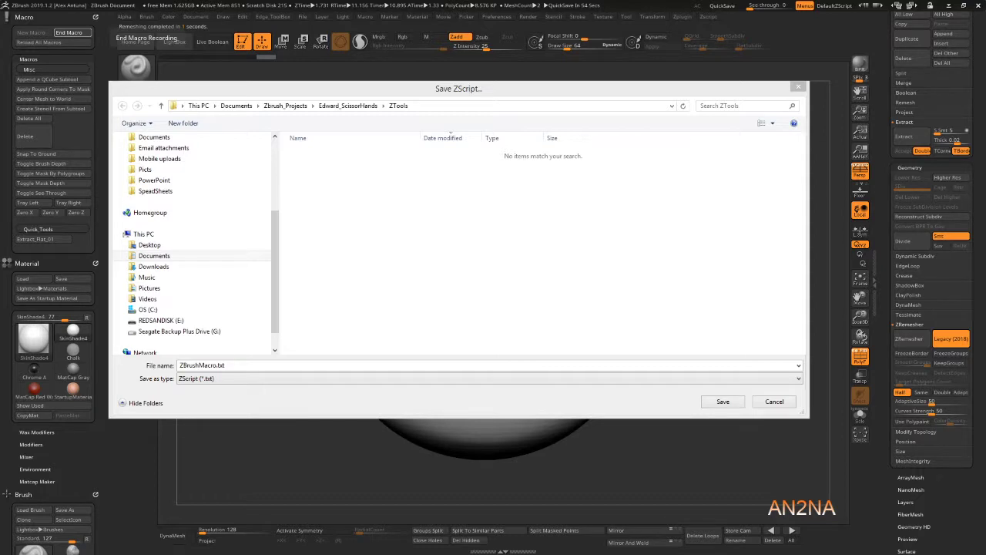
{"action": "left_click", "coordinate": [253, 364]}
{"action": "key", "text": "ctrl+a"}
{"action": "type", "text": "C:\\Program Files\\Pixologic\\ZBrush 2019.1"}
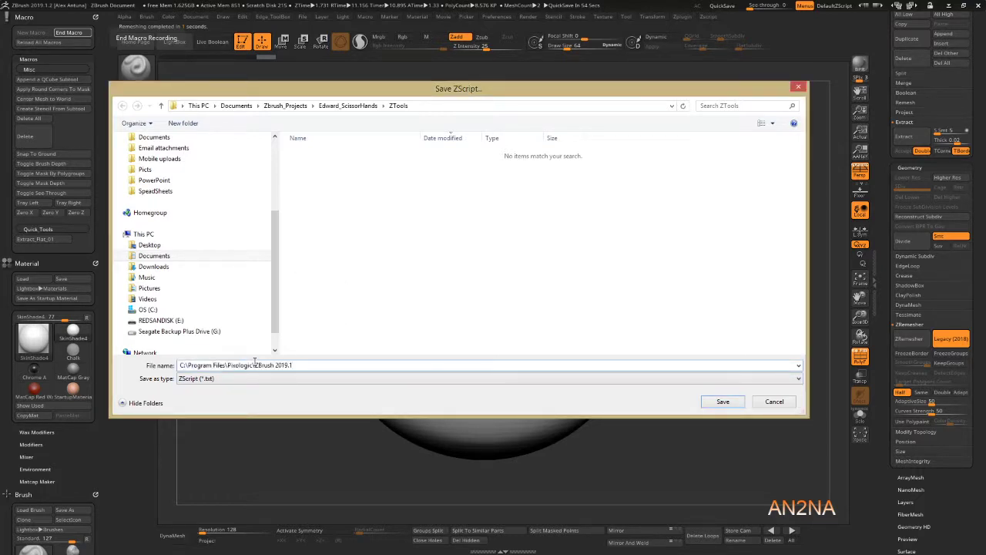
{"action": "key", "text": "Return"}
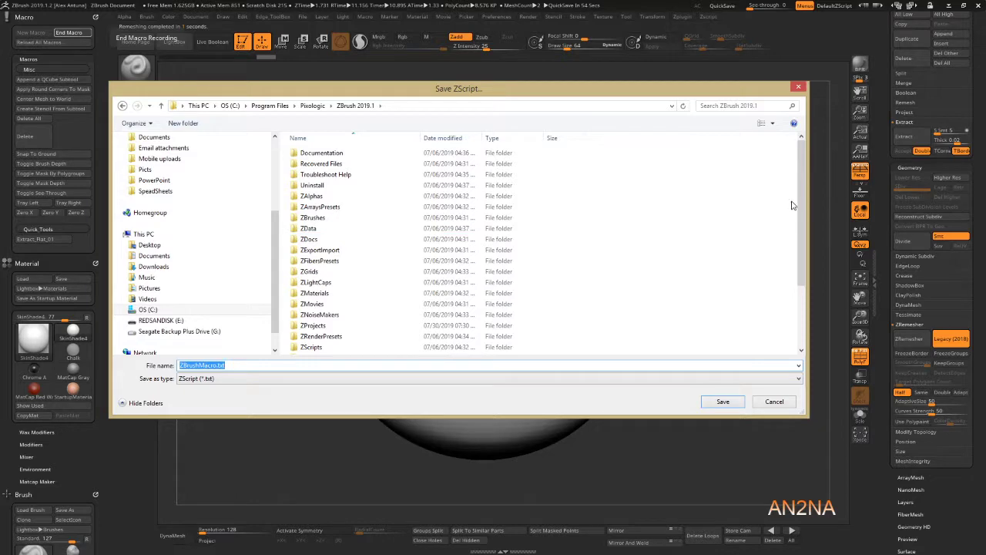
Browse into the ZStartup\Macros\Quick_Tools folder.
{"action": "left_click_drag", "start_coordinate": [802, 187], "coordinate": [798, 243]}
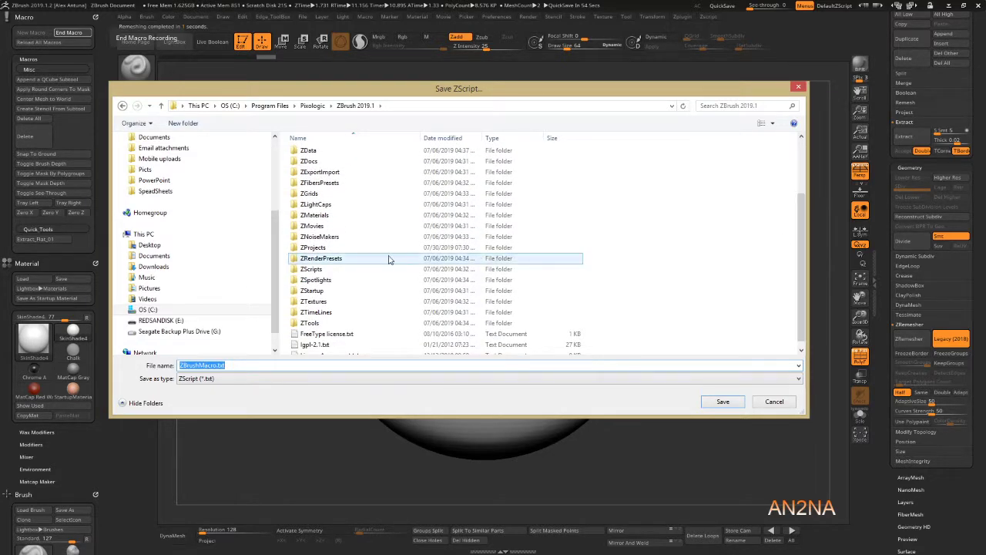
{"action": "double_click", "coordinate": [323, 291]}
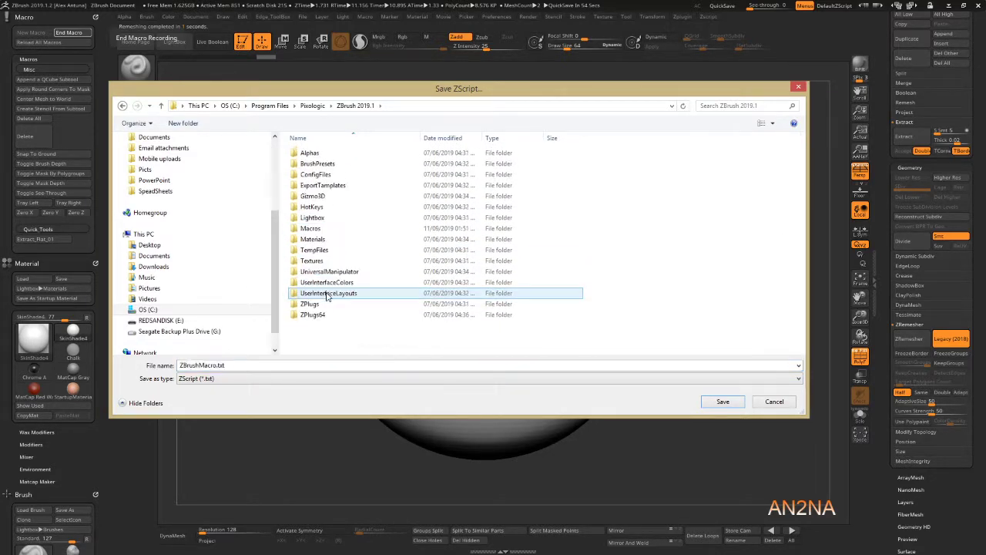
{"action": "double_click", "coordinate": [328, 228]}
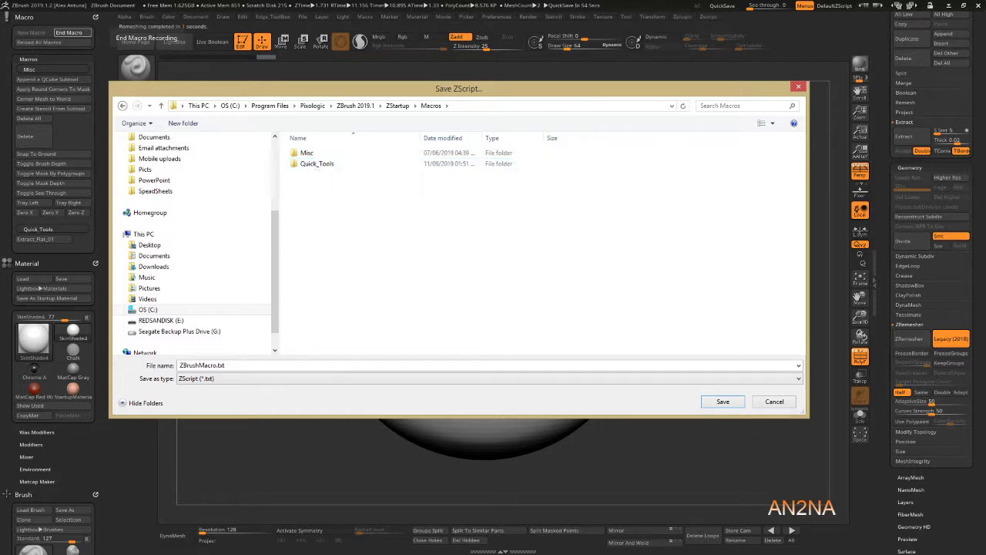
{"action": "right_click", "coordinate": [313, 189]}
{"action": "mouse_move", "coordinate": [306, 296]}
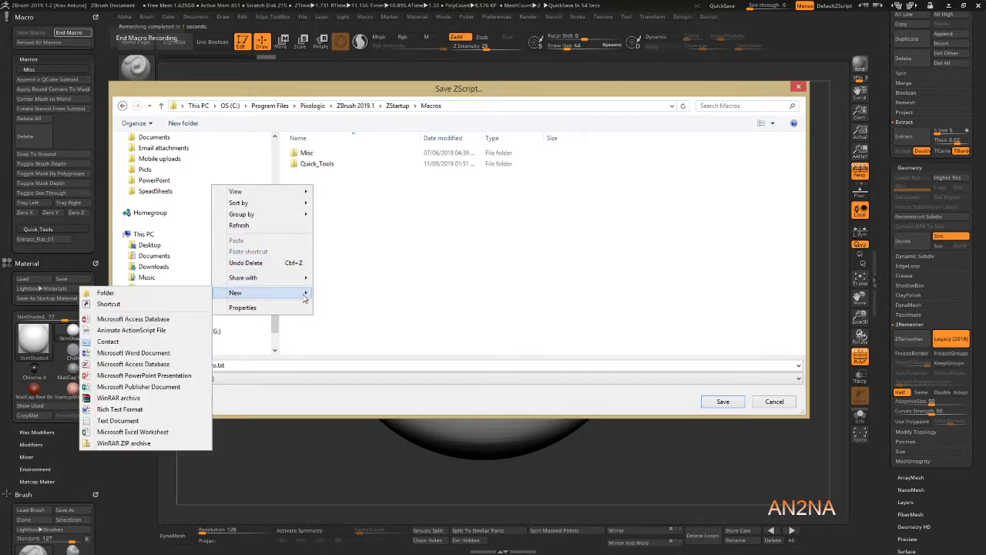
{"action": "left_click", "coordinate": [318, 165]}
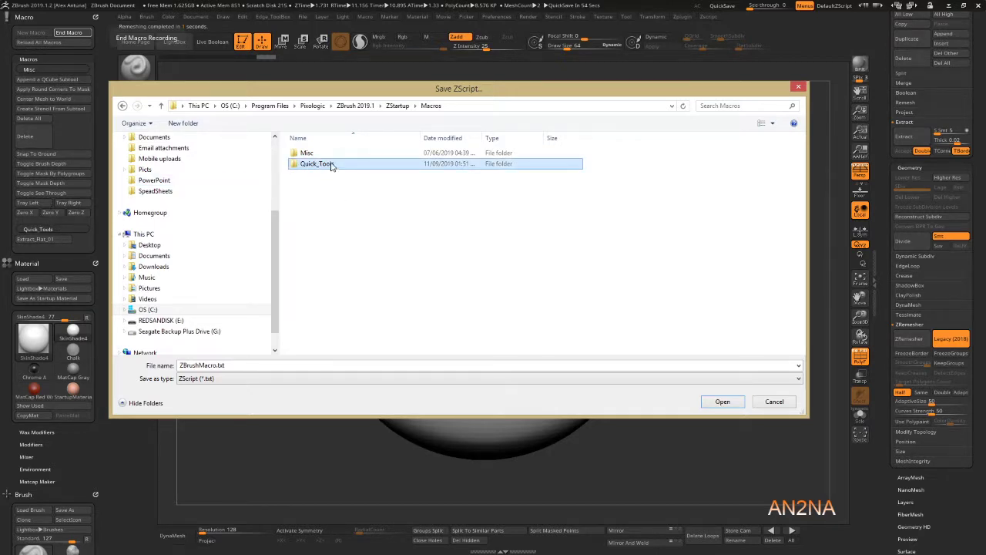
{"action": "double_click", "coordinate": [331, 166]}
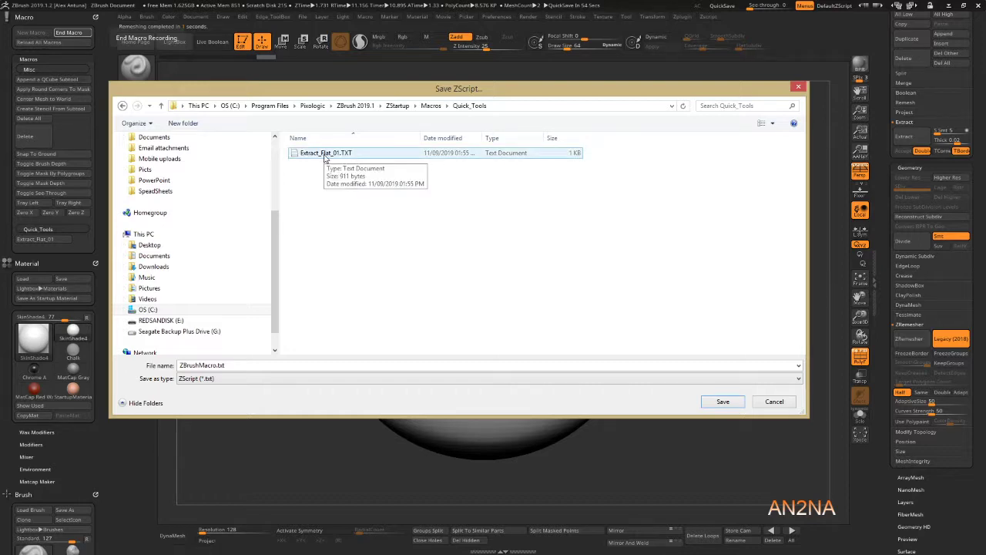
Save the macro as Extract_Flat_02.TXT.
{"action": "left_click", "coordinate": [324, 157]}
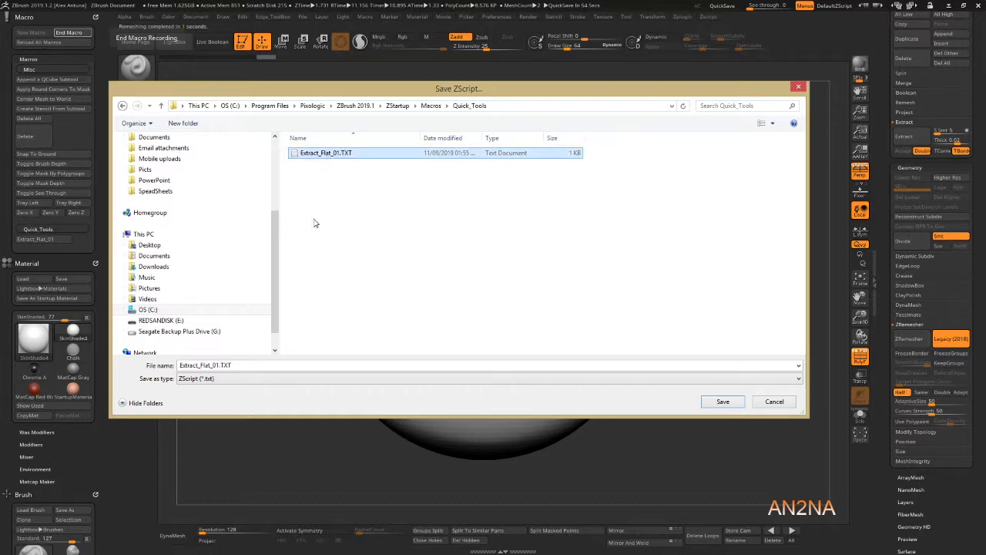
{"action": "left_click", "coordinate": [223, 365]}
{"action": "left_click", "coordinate": [222, 365]}
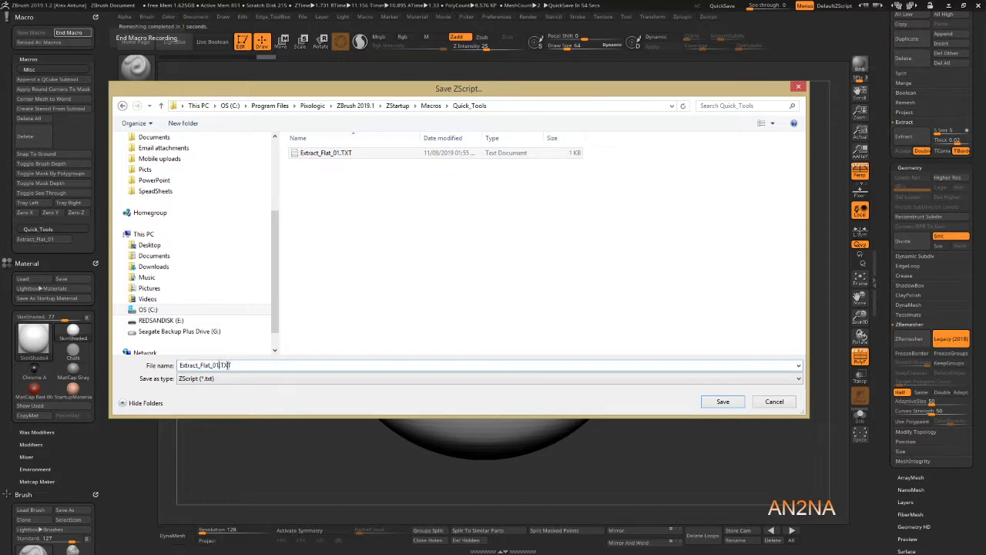
{"action": "key", "text": "BackSpace"}
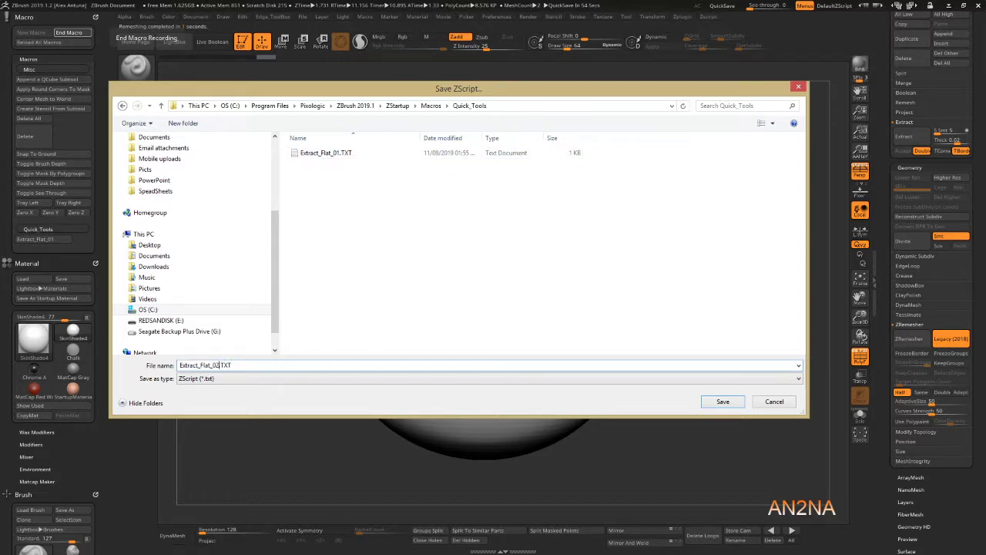
{"action": "left_click", "coordinate": [723, 401]}
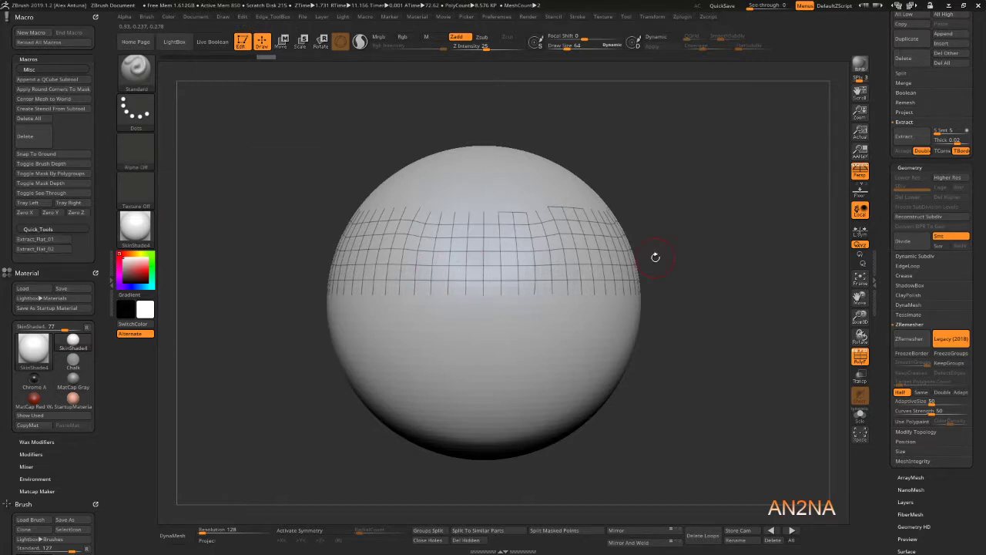
Delete the Extract0 band subtool, leaving PM3D_Sphere3D, and set DynaMesh Resolution to 496.
{"action": "left_click_drag", "start_coordinate": [887, 86], "coordinate": [885, 206]}
{"action": "left_click", "coordinate": [928, 216]}
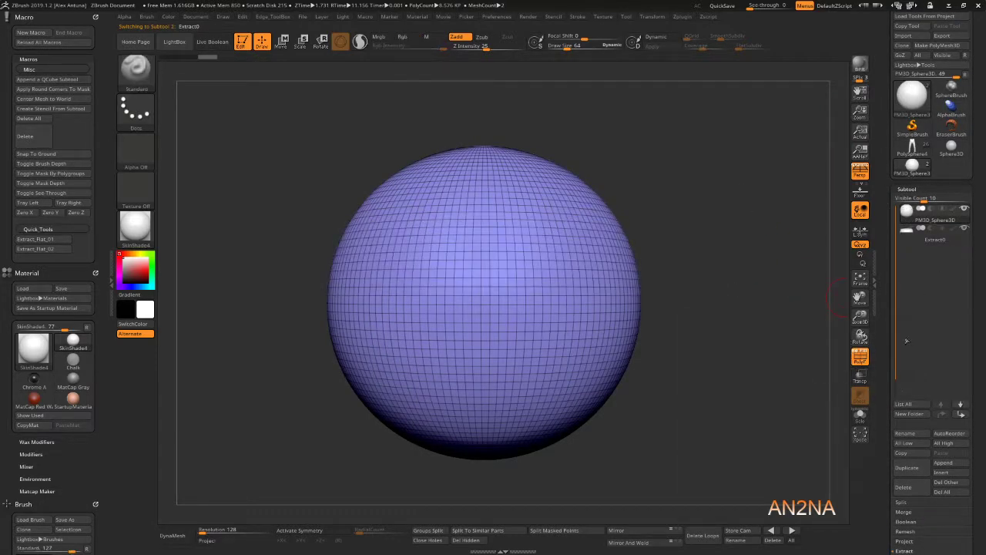
{"action": "left_click", "coordinate": [932, 231]}
{"action": "left_click", "coordinate": [902, 487]}
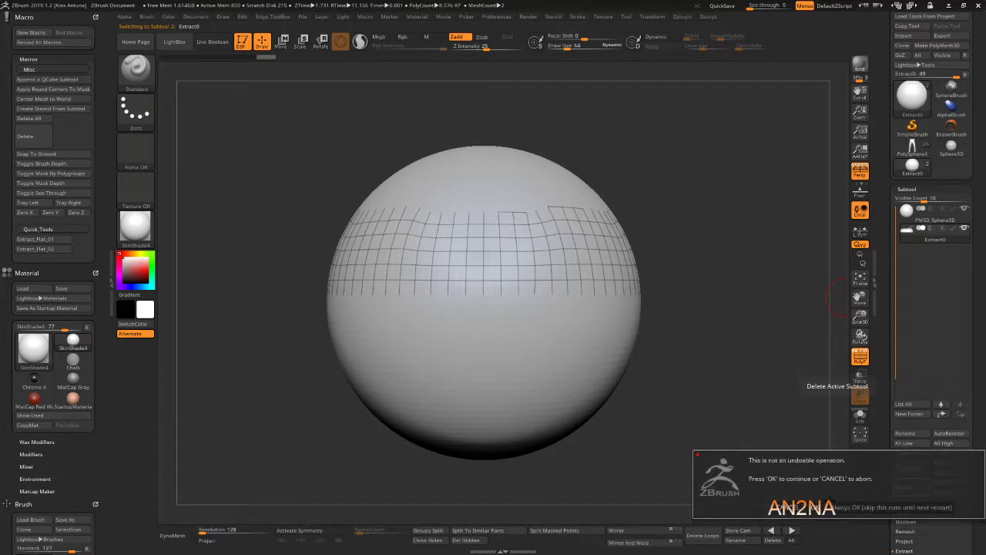
{"action": "left_click", "coordinate": [805, 508]}
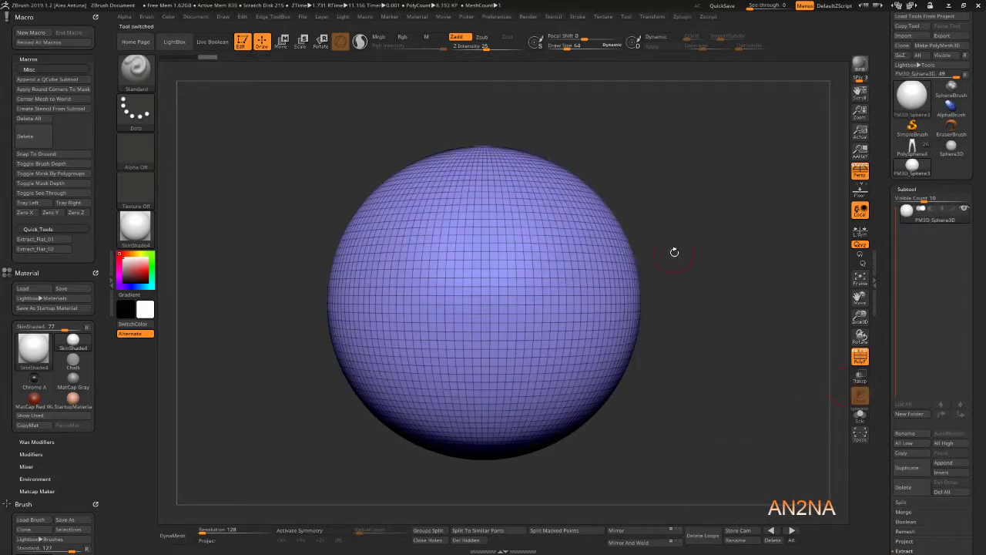
{"action": "left_click", "coordinate": [213, 530]}
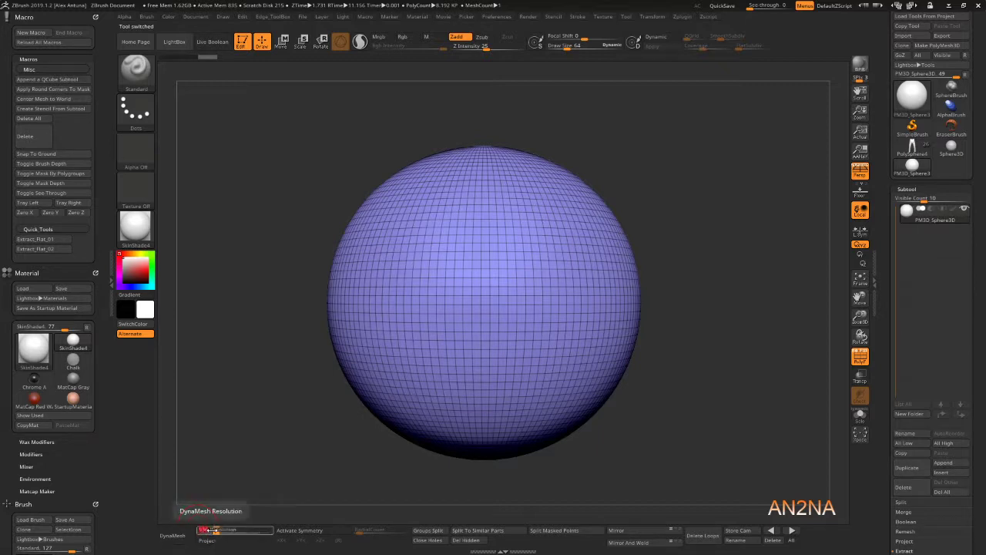
{"action": "type", "text": "40 Resolution"}
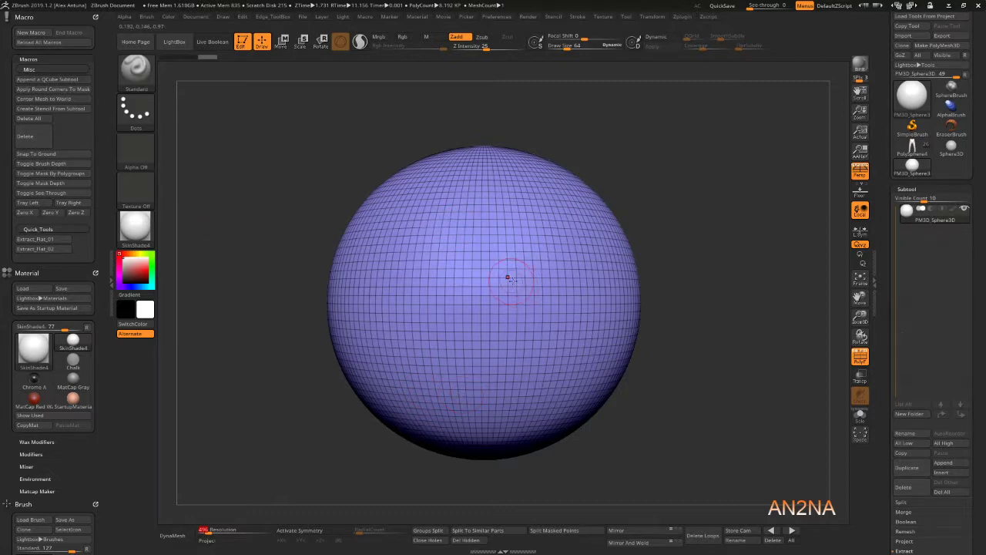
Enable Sculptris Pro dynamic tessellation and switch to the SnakeHook brush.
{"action": "right_click_drag", "start_coordinate": [524, 277], "coordinate": [496, 212], "text": "ctrl"}
{"action": "right_click", "coordinate": [497, 213]}
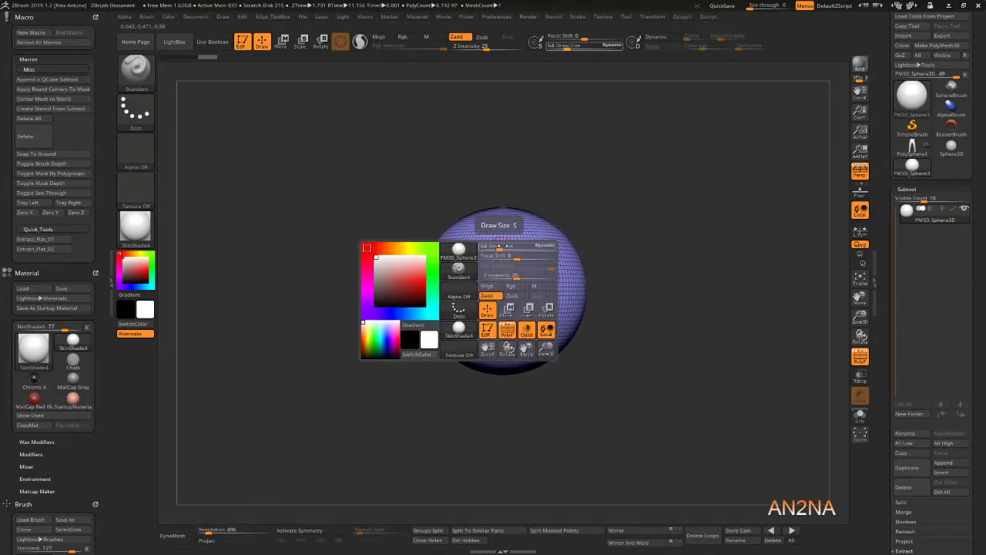
{"action": "left_click", "coordinate": [359, 42]}
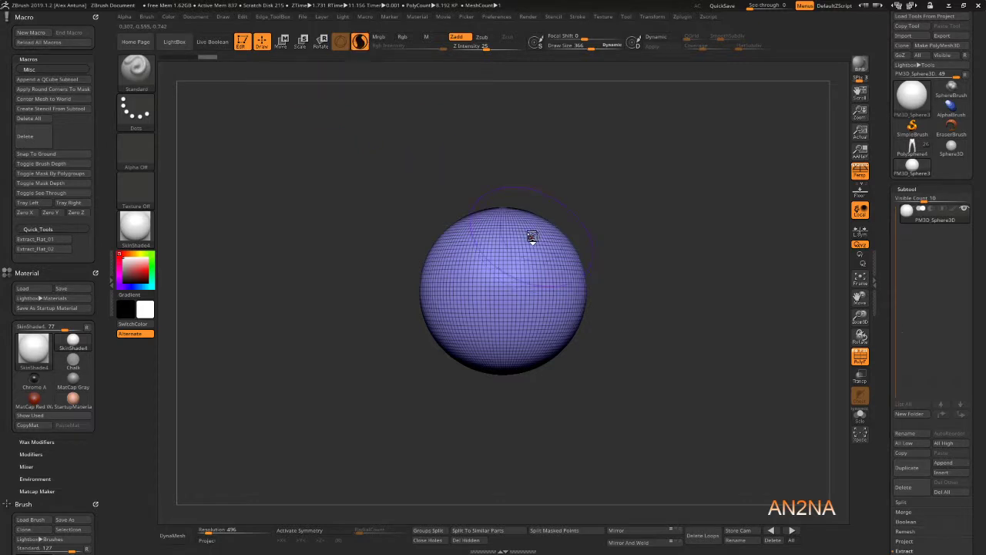
{"action": "key", "text": "b"}
{"action": "key", "text": "s"}
{"action": "key", "text": "h"}
Pull a long horn out to the right and a second horn toward the lower right.
{"action": "mouse_move", "coordinate": [524, 232]}
{"action": "left_mouse_down"}
{"action": "mouse_move", "coordinate": [574, 210]}
{"action": "mouse_move", "coordinate": [620, 193]}
{"action": "mouse_move", "coordinate": [729, 223]}
{"action": "mouse_move", "coordinate": [777, 214]}
{"action": "left_mouse_up"}
{"action": "left_click_drag", "start_coordinate": [560, 317], "coordinate": [758, 432]}
{"action": "right_click_drag", "start_coordinate": [707, 293], "coordinate": [707, 254], "text": "ctrl"}
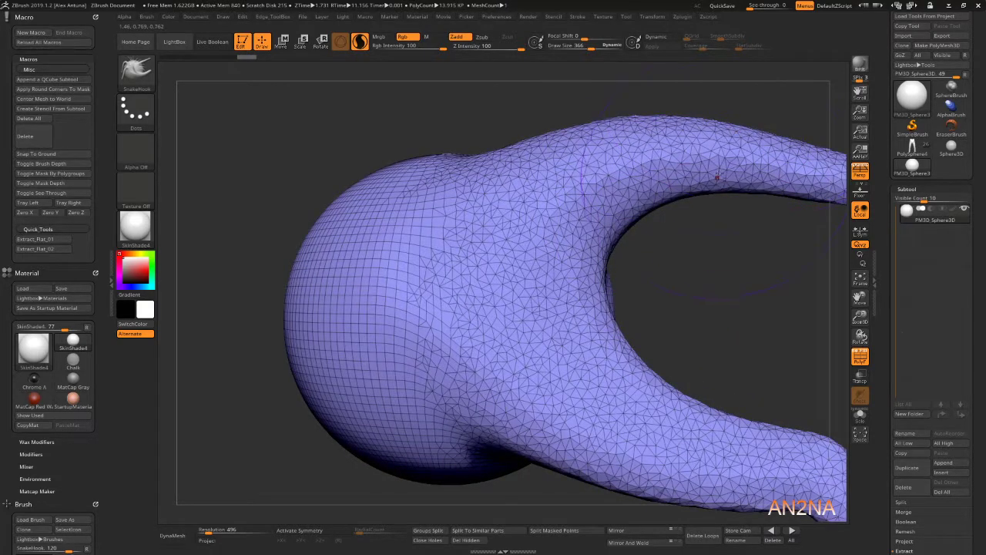
Shrink the brush Draw Size from 338 down to 114.
{"action": "mouse_move", "coordinate": [589, 177]}
{"action": "right_mouse_down"}
{"action": "mouse_move", "coordinate": [579, 193]}
{"action": "mouse_move", "coordinate": [594, 224]}
{"action": "right_mouse_up"}
{"action": "key", "text": "bracketleft"}
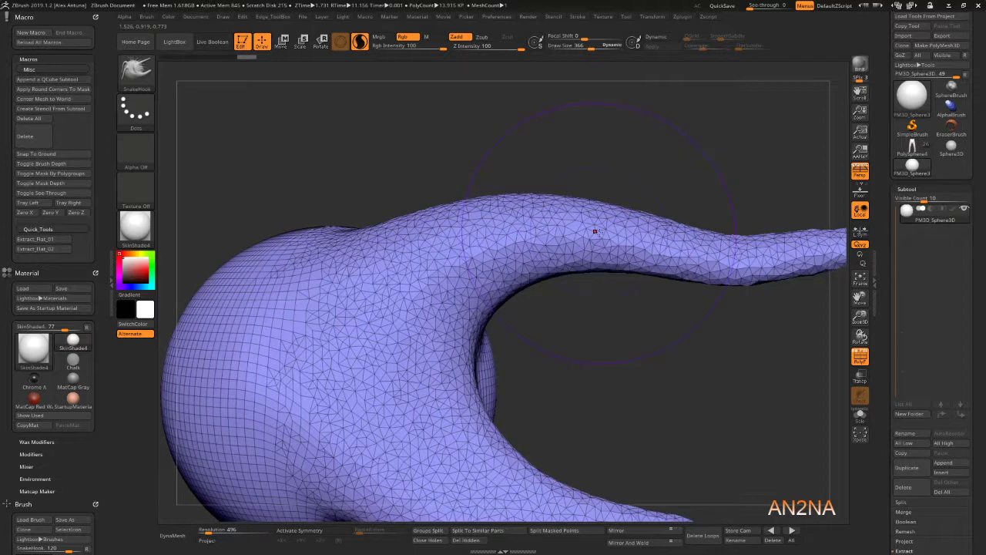
{"action": "key", "text": "bracketleft"}
{"action": "key", "text": "bracketleft"}
{"action": "key", "text": "bracketleft"}
{"action": "key", "text": "bracketleft"}
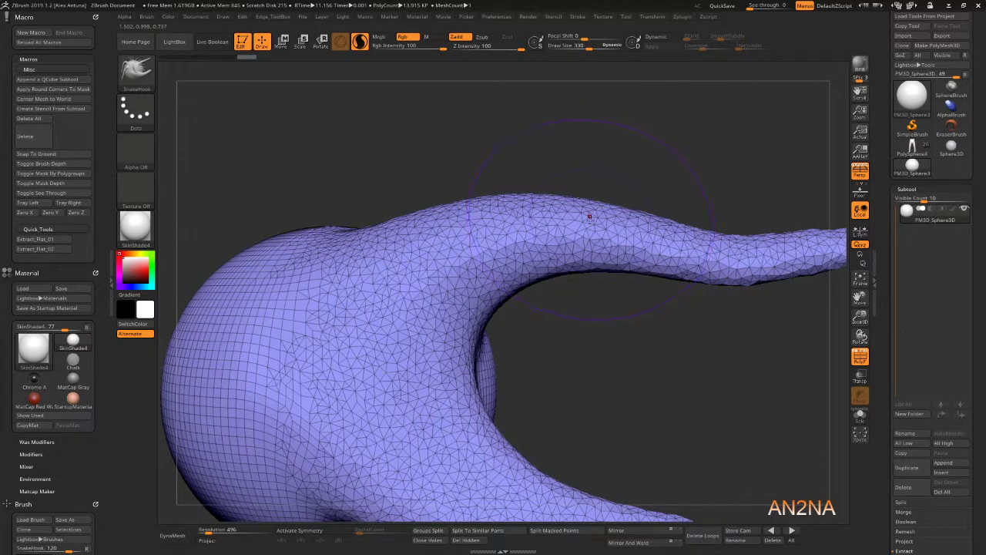
{"action": "key", "text": "bracketleft"}
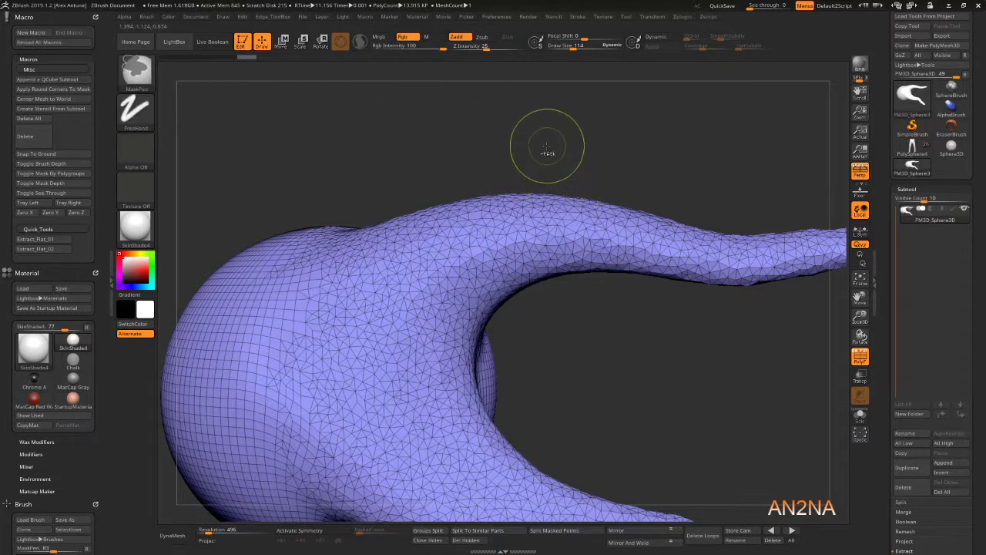
Mask a band across the horn's arm, set Extract Thick, and run the Extract_Flat_02 macro.
{"action": "left_click_drag", "start_coordinate": [539, 144], "coordinate": [649, 332], "text": "ctrl"}
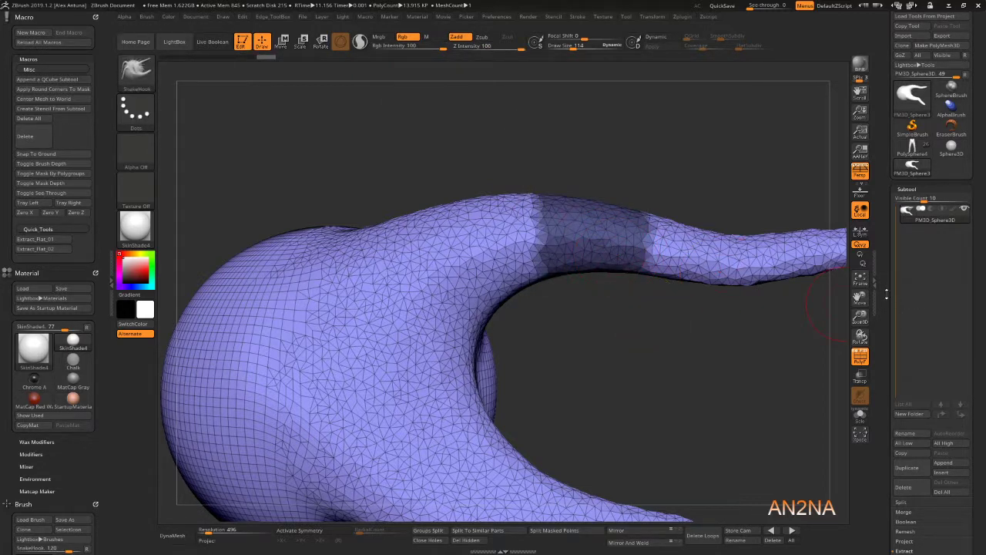
{"action": "left_click_drag", "start_coordinate": [886, 294], "coordinate": [886, 421]}
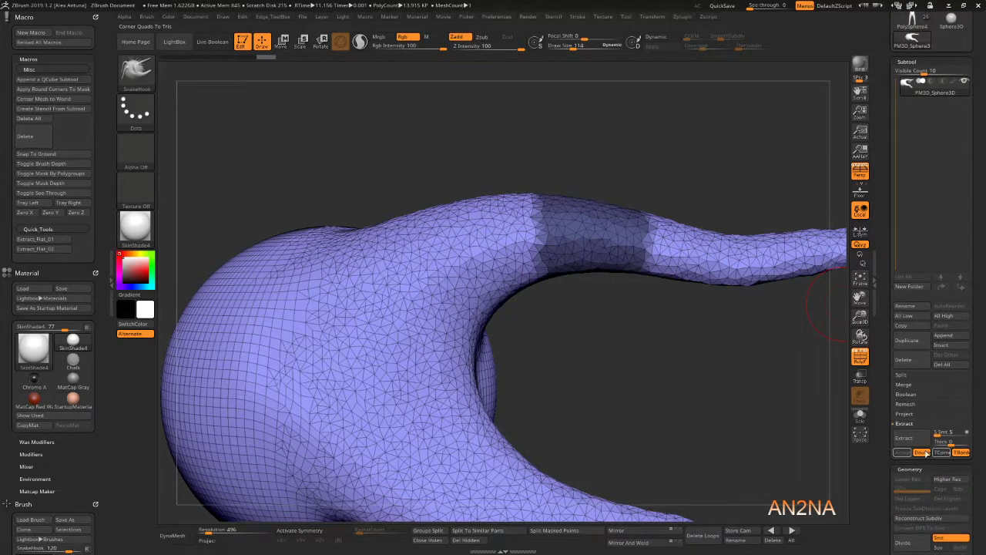
{"action": "left_click", "coordinate": [954, 440]}
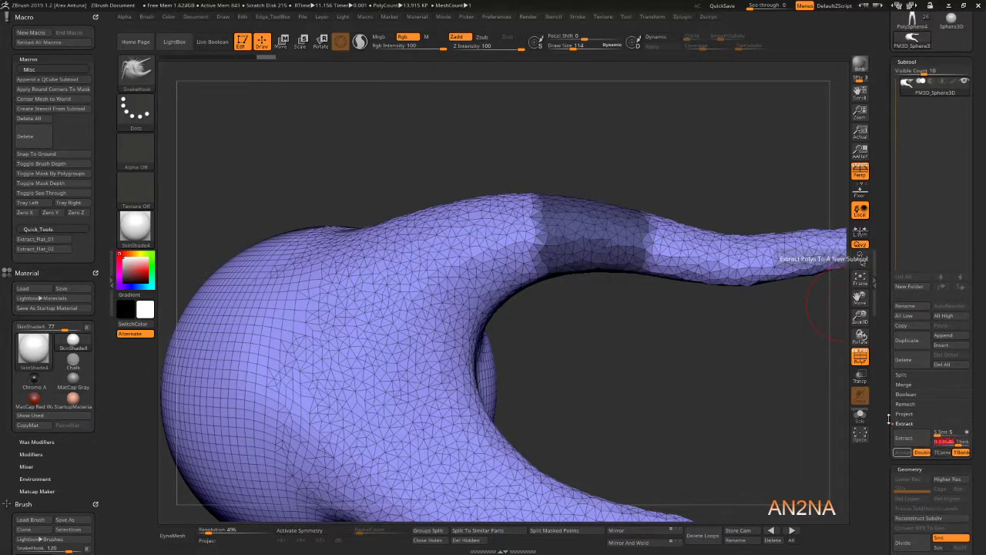
{"action": "scroll", "coordinate": [907, 315], "scroll_direction": "down", "scroll_amount": 5}
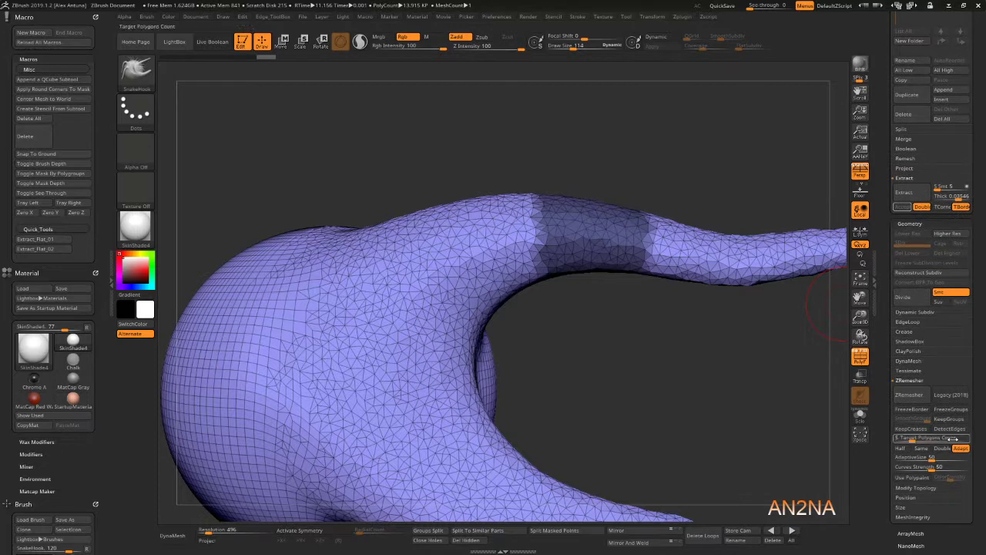
{"action": "left_click", "coordinate": [44, 248]}
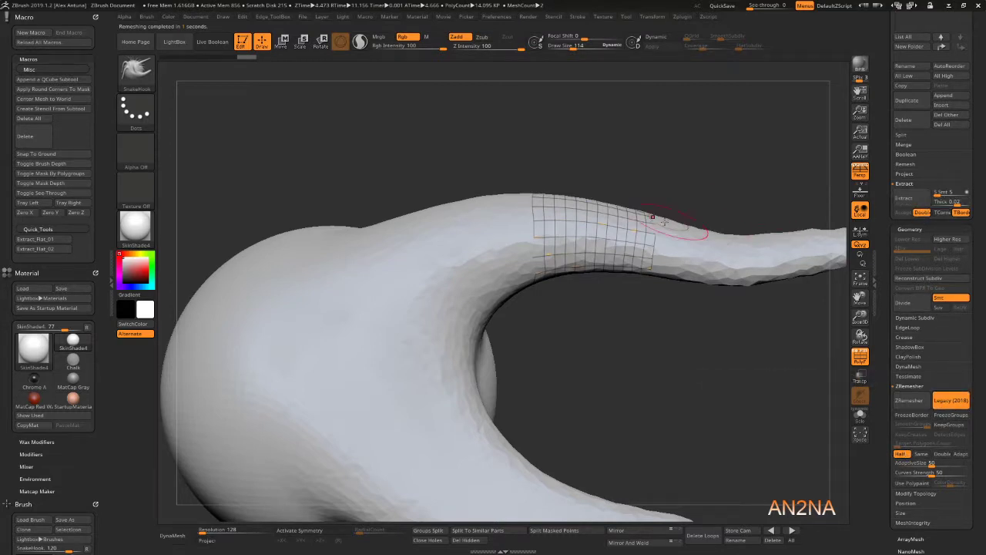
{"action": "left_click_drag", "start_coordinate": [598, 128], "coordinate": [603, 177]}
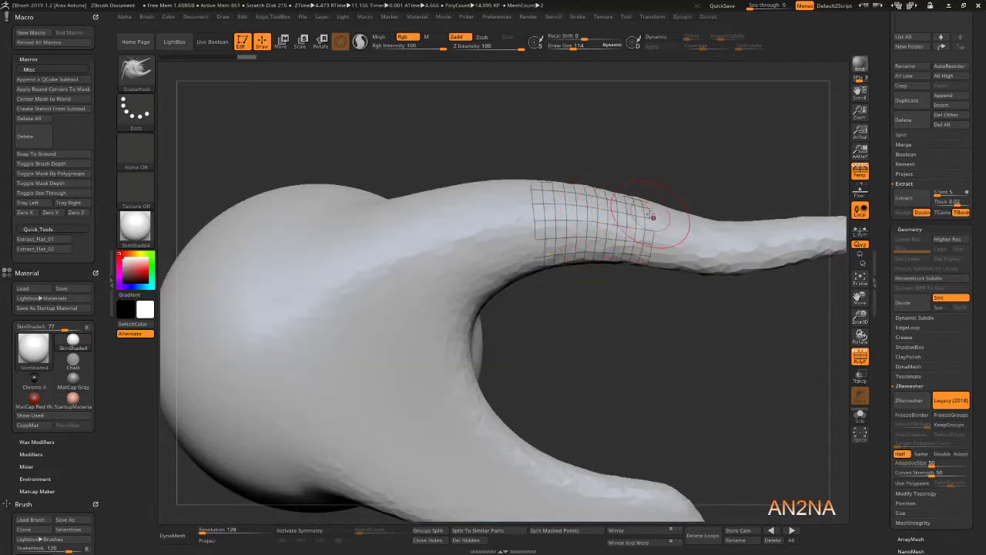
Extrude the flat strip into a solid band using ZModeler QMesh targeting All Polygons.
{"action": "key", "text": "b"}
{"action": "key", "text": "m"}
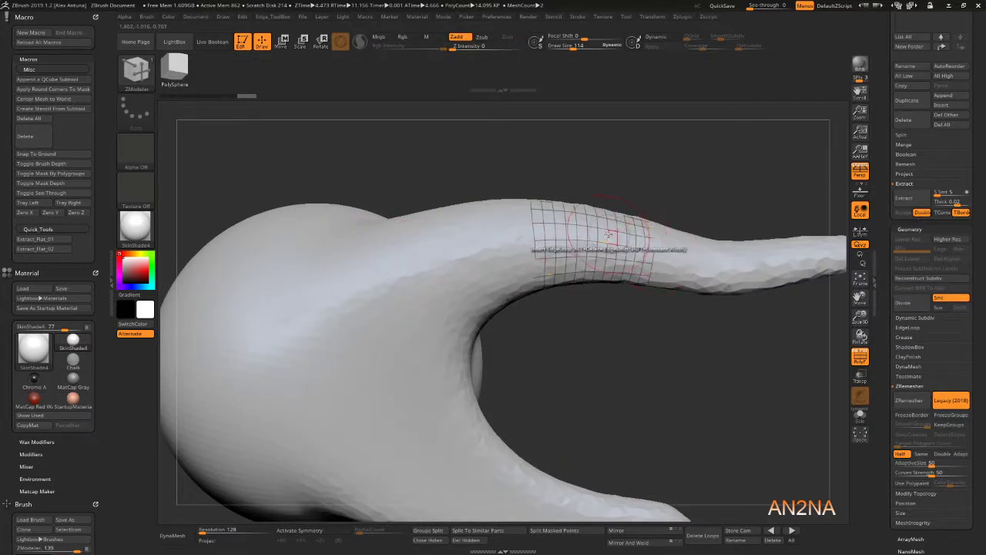
{"action": "key", "text": "space"}
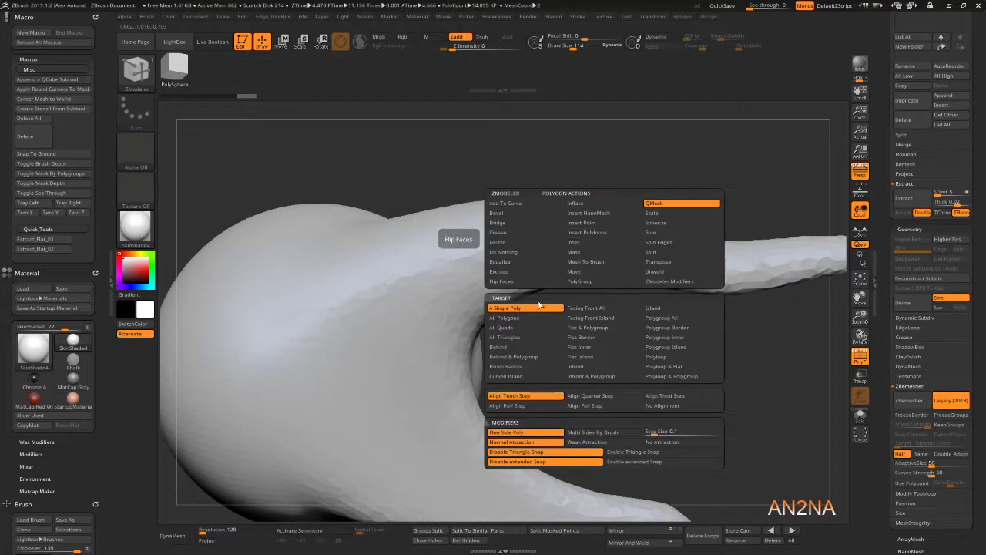
{"action": "left_click", "coordinate": [523, 318]}
{"action": "left_click_drag", "start_coordinate": [602, 235], "coordinate": [524, 209]}
{"action": "mouse_move", "coordinate": [524, 209]}
{"action": "right_mouse_down"}
{"action": "mouse_move", "coordinate": [524, 217]}
{"action": "mouse_move", "coordinate": [722, 195]}
{"action": "mouse_move", "coordinate": [747, 258]}
{"action": "mouse_move", "coordinate": [560, 186]}
{"action": "mouse_move", "coordinate": [522, 220]}
{"action": "right_mouse_up"}
{"action": "mouse_move", "coordinate": [508, 199]}
{"action": "left_mouse_down", "text": "ctrl"}
{"action": "mouse_move", "coordinate": [531, 287]}
{"action": "mouse_move", "coordinate": [581, 346]}
{"action": "left_mouse_up", "text": "ctrl"}
Mask a second band near the horn's tip and extract it with Extract_Flat_02.
{"action": "left_click", "coordinate": [519, 231], "text": "alt"}
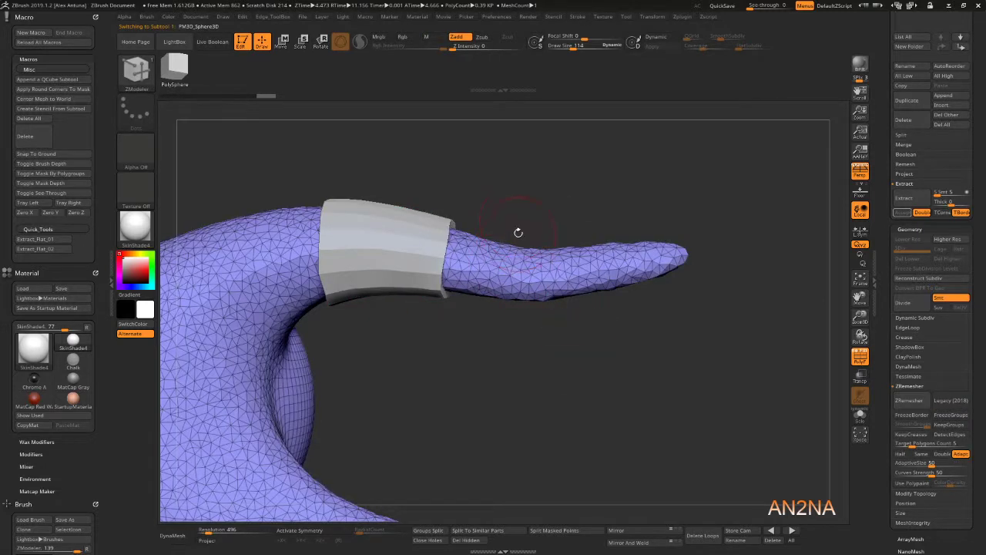
{"action": "left_click_drag", "start_coordinate": [502, 187], "coordinate": [590, 373], "text": "ctrl"}
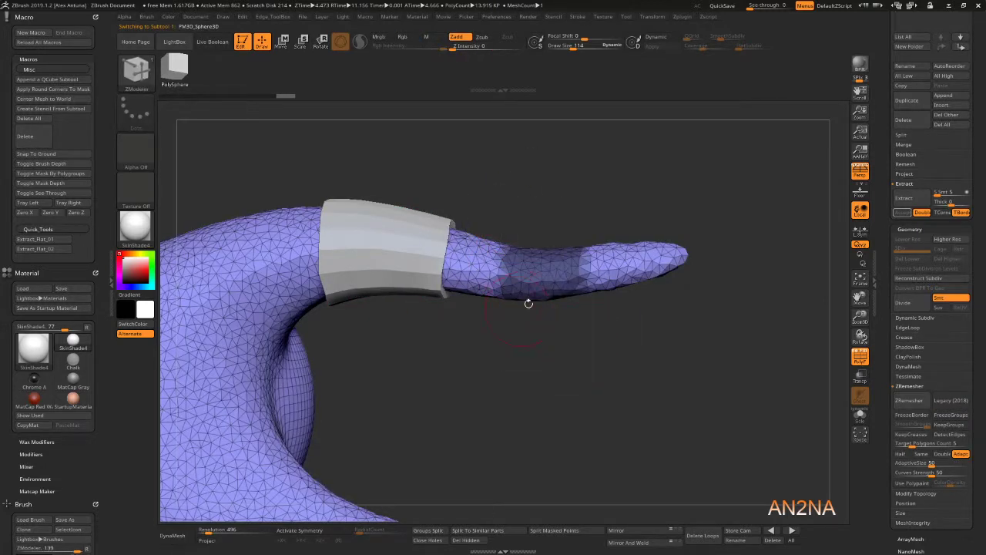
{"action": "left_click", "coordinate": [44, 249]}
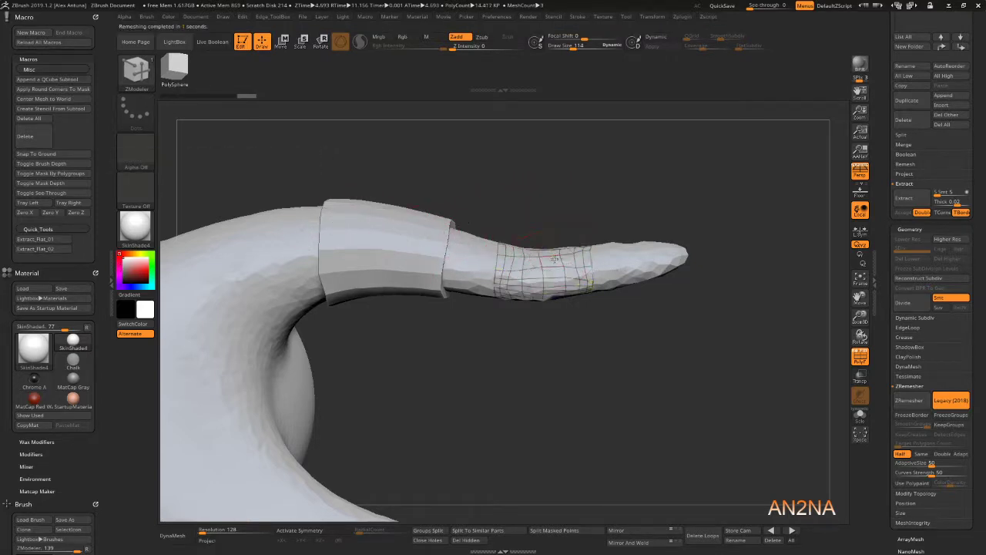
Turn off PolyF and enable Dynamic subdivision to show the new band smoothed.
{"action": "left_click_drag", "start_coordinate": [645, 205], "coordinate": [701, 215]}
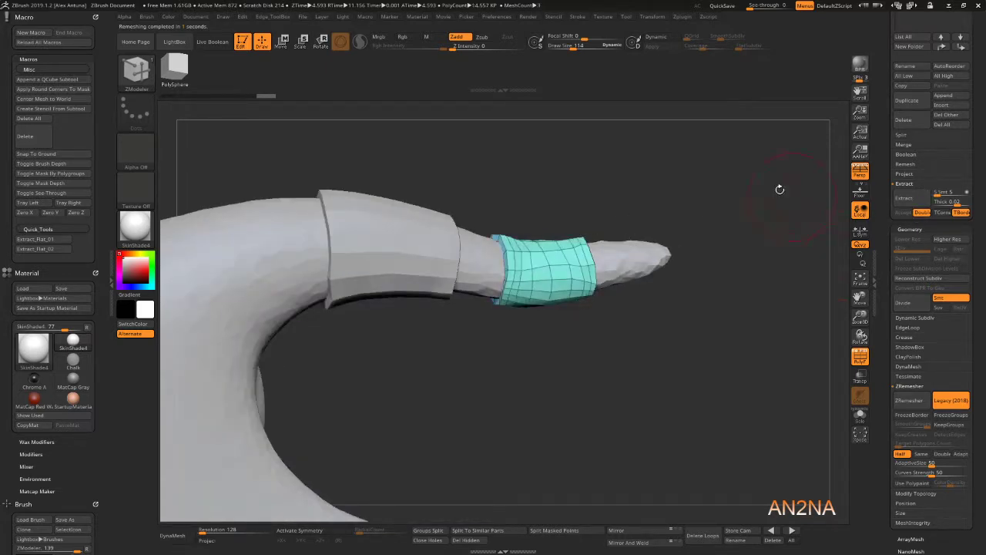
{"action": "left_click_drag", "start_coordinate": [593, 187], "coordinate": [853, 351]}
{"action": "left_click", "coordinate": [859, 354]}
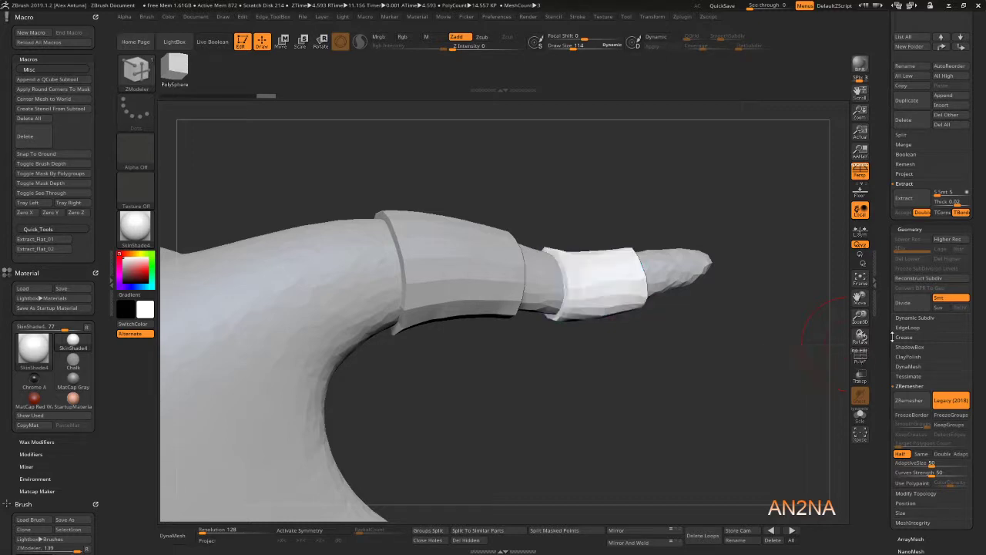
{"action": "left_click_drag", "start_coordinate": [642, 212], "coordinate": [719, 52]}
{"action": "left_click", "coordinate": [656, 36]}
Insert a ZModeler edge loop into the first extracted band, Extract1.
{"action": "left_click", "coordinate": [447, 255], "text": "alt"}
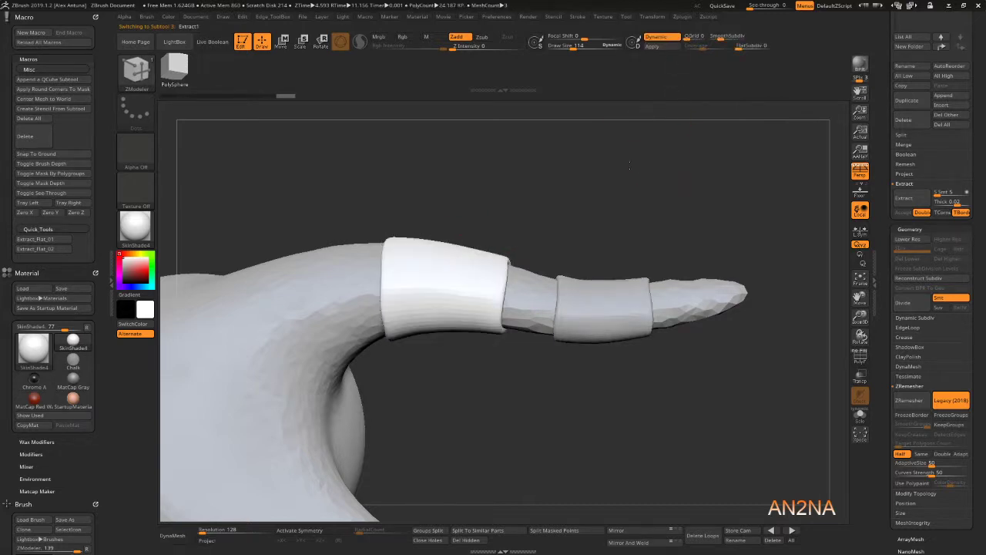
{"action": "left_click_drag", "start_coordinate": [640, 167], "coordinate": [592, 165]}
{"action": "left_click_drag", "start_coordinate": [640, 192], "coordinate": [462, 254]}
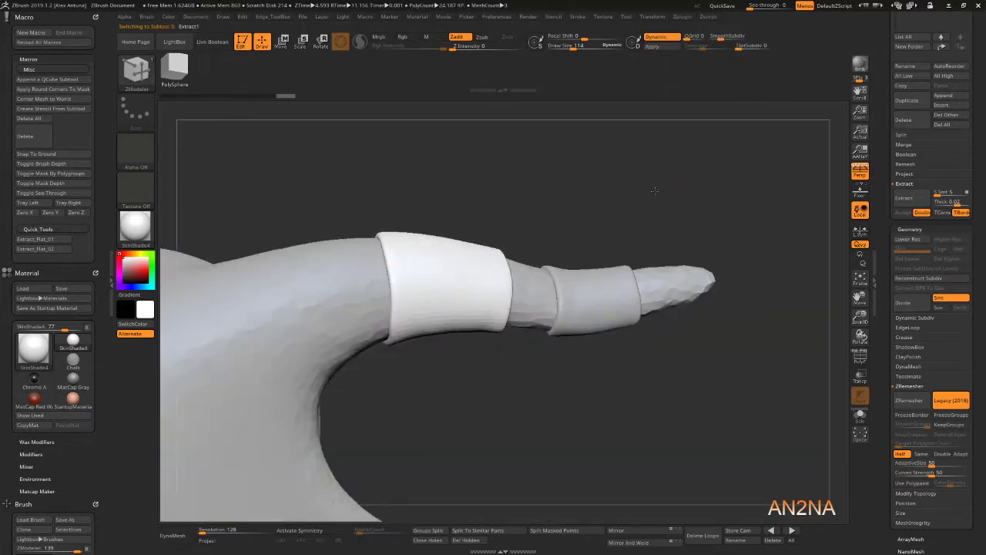
{"action": "left_click", "coordinate": [394, 293], "text": "ctrl+shift"}
Frame the band, reduce the brush size, and bring the macro text window over the model.
{"action": "key", "text": "f"}
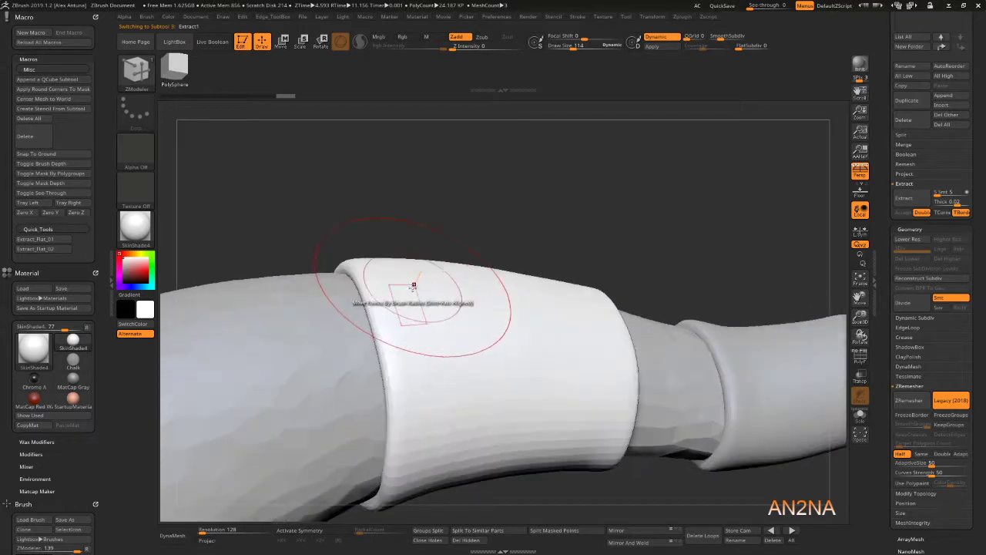
{"action": "key", "text": "bracketleft"}
{"action": "key", "text": "bracketleft"}
{"action": "key", "text": "bracketleft"}
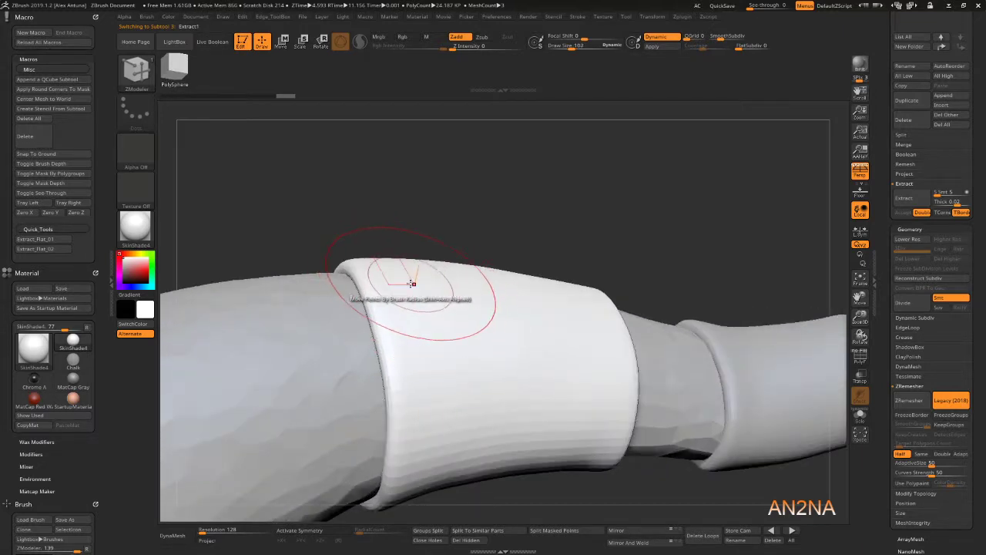
{"action": "mouse_move", "coordinate": [486, 218]}
{"action": "left_mouse_down", "text": "shift"}
{"action": "mouse_move", "coordinate": [577, 205]}
{"action": "mouse_move", "coordinate": [513, 182]}
{"action": "left_mouse_up", "text": "shift"}
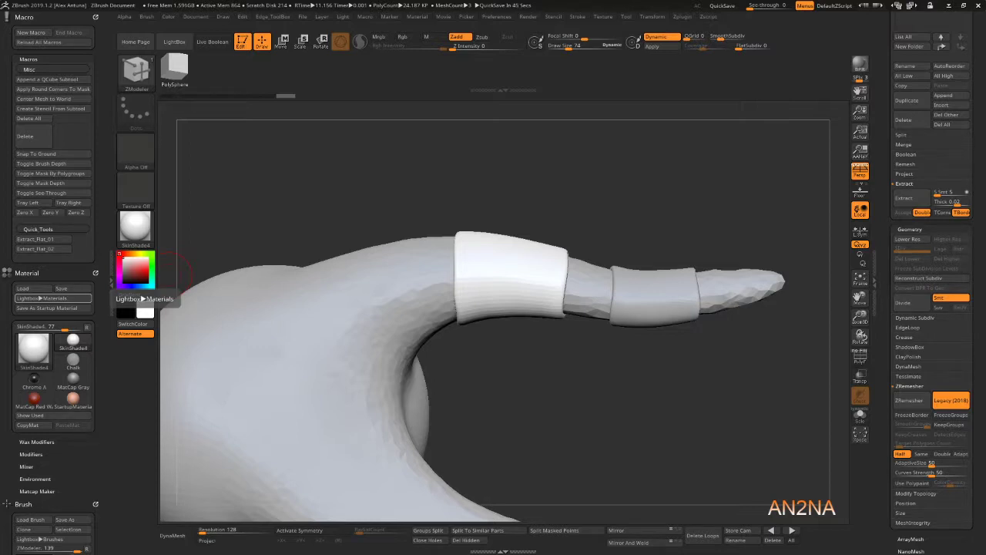
{"action": "left_click_drag", "start_coordinate": [0, 123], "coordinate": [605, 176]}
Read the maximized Extract_Flat_01.TXT, close it, then open Extract_Flat_02.TXT showing its 0.02 thickness.
{"action": "double_click", "coordinate": [600, 170]}
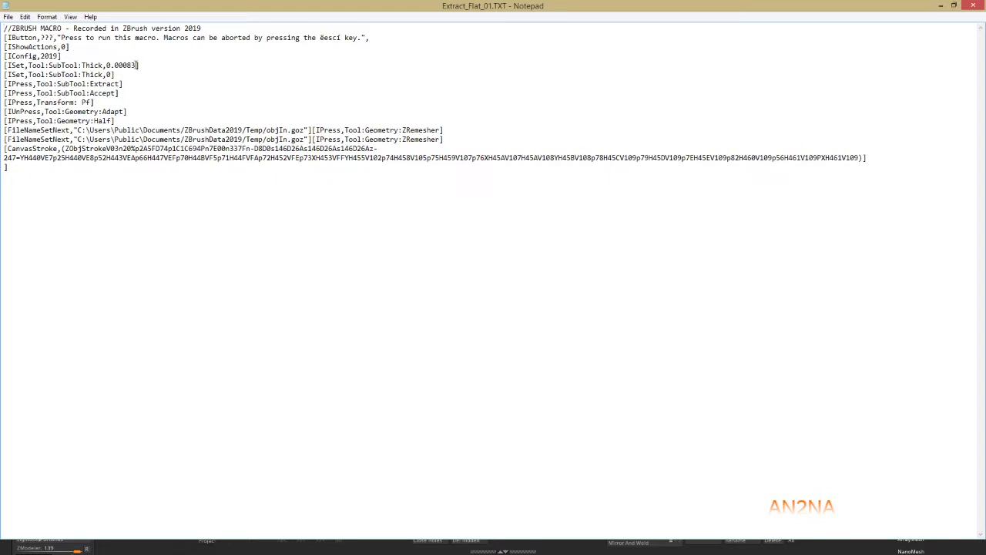
{"action": "right_click", "coordinate": [134, 64]}
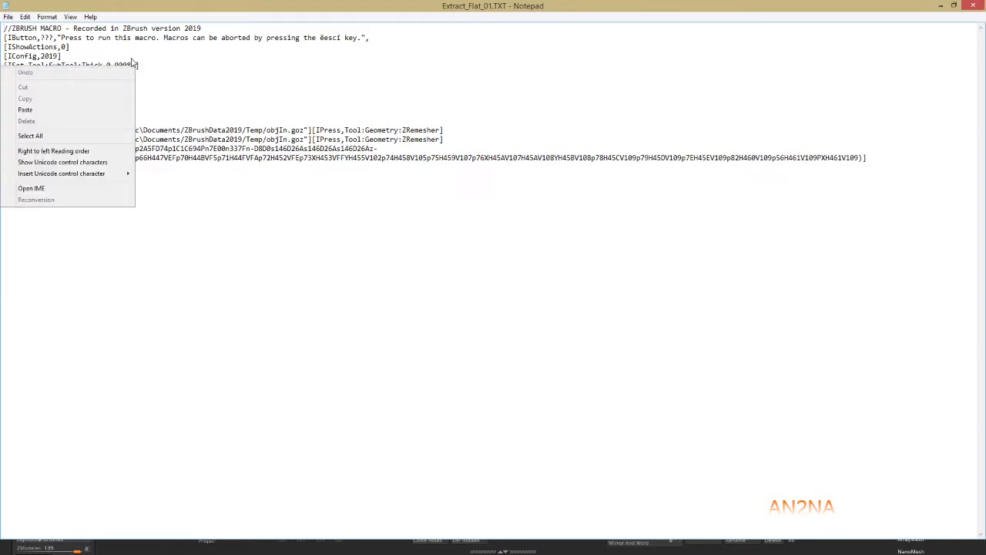
{"action": "left_click", "coordinate": [160, 69]}
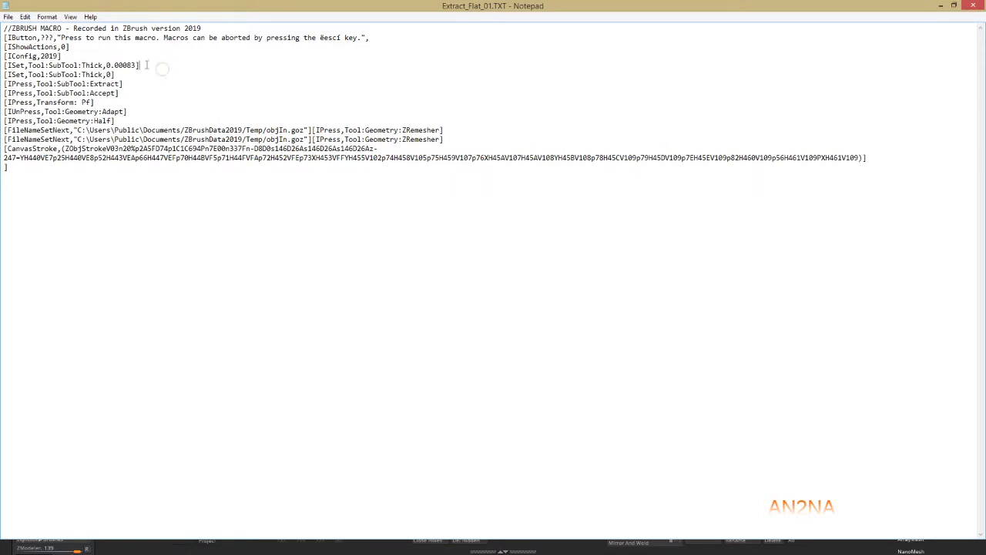
{"action": "left_click", "coordinate": [975, 6]}
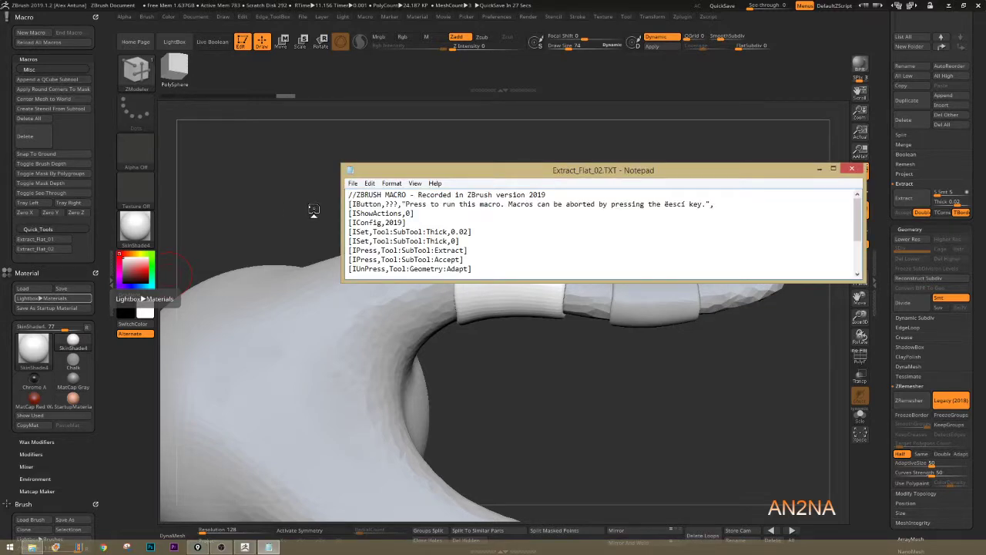
{"action": "double_click", "coordinate": [462, 173]}
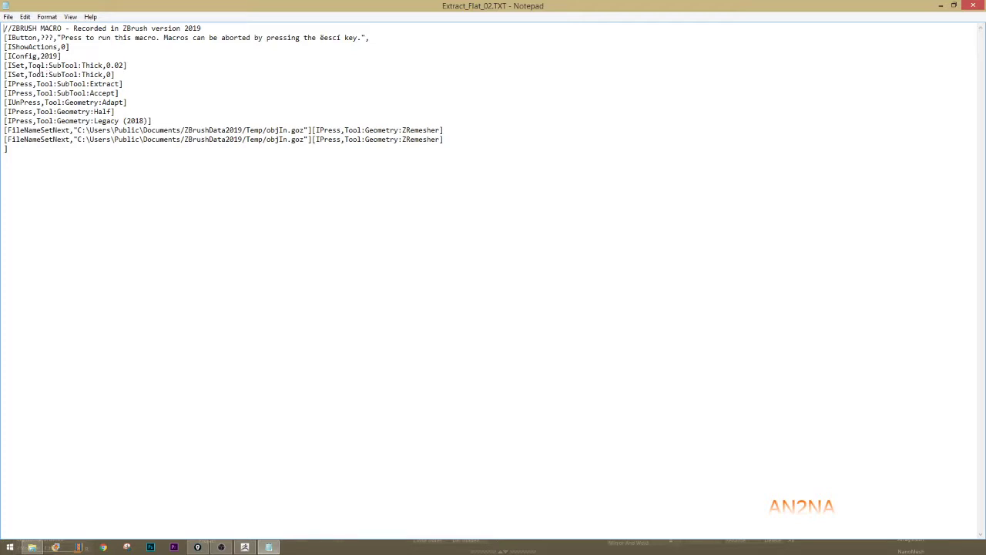
{"action": "left_click", "coordinate": [116, 65]}
Close the Extract_Flat_02 Notepad window and rotate the banded horn slightly in ZBrush.
{"action": "left_click", "coordinate": [973, 5]}
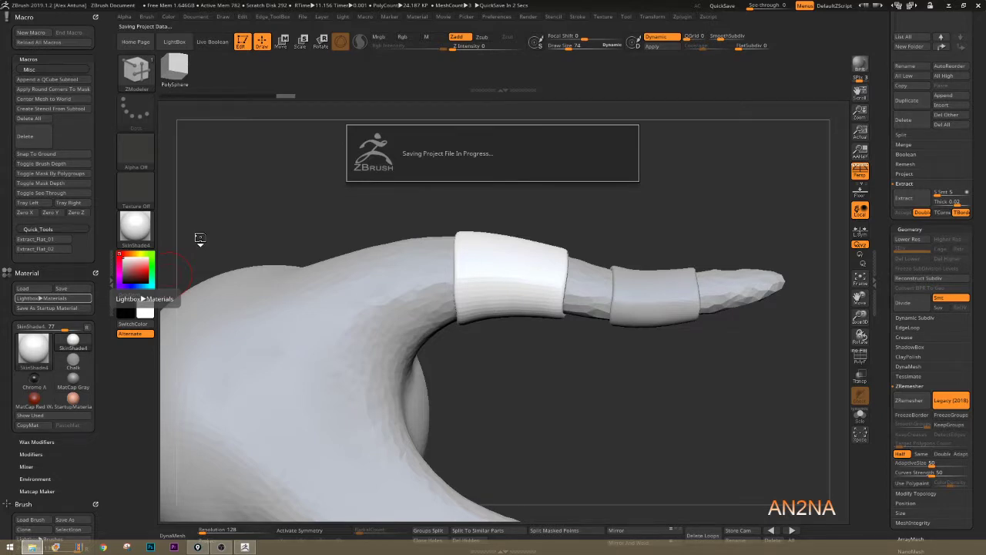
{"action": "mouse_move", "coordinate": [577, 192]}
{"action": "left_mouse_down"}
{"action": "mouse_move", "coordinate": [533, 194]}
{"action": "mouse_move", "coordinate": [591, 191]}
{"action": "left_mouse_up"}
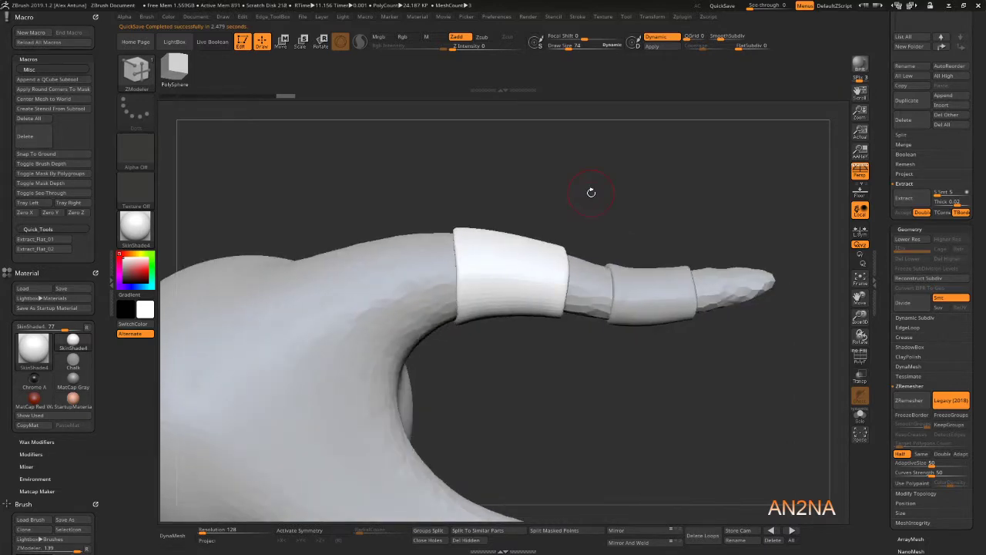